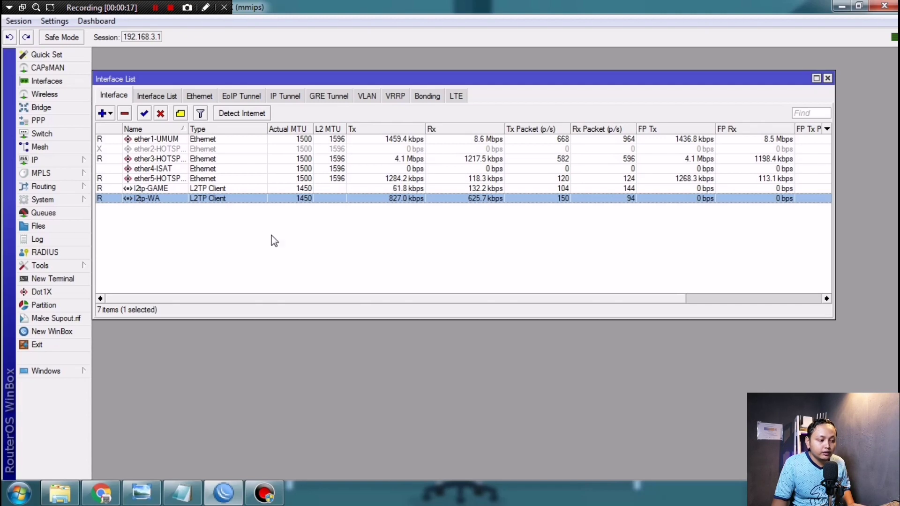
Step: Review the l2tp-GAME and l2tp-WA clients in the interface list and the created L2TP account details in the Chrome browser
click(153, 190)
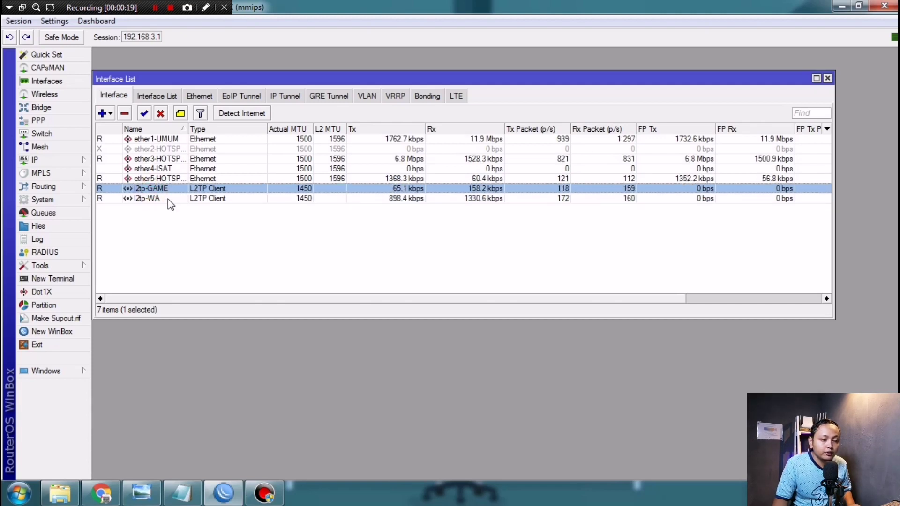
click(168, 199)
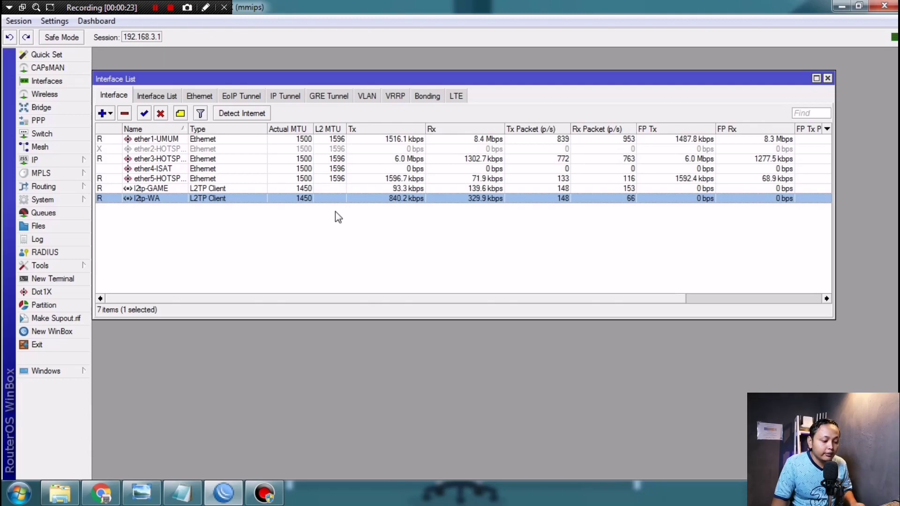
click(100, 493)
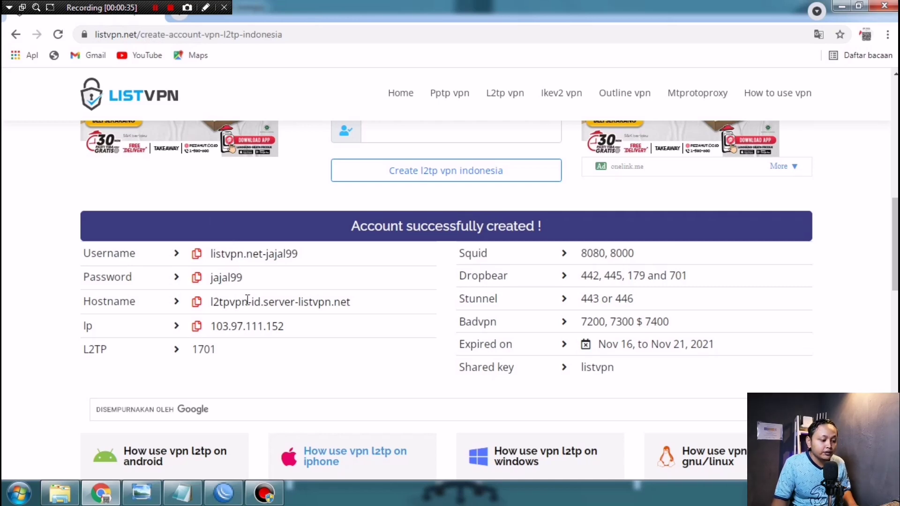
click(224, 493)
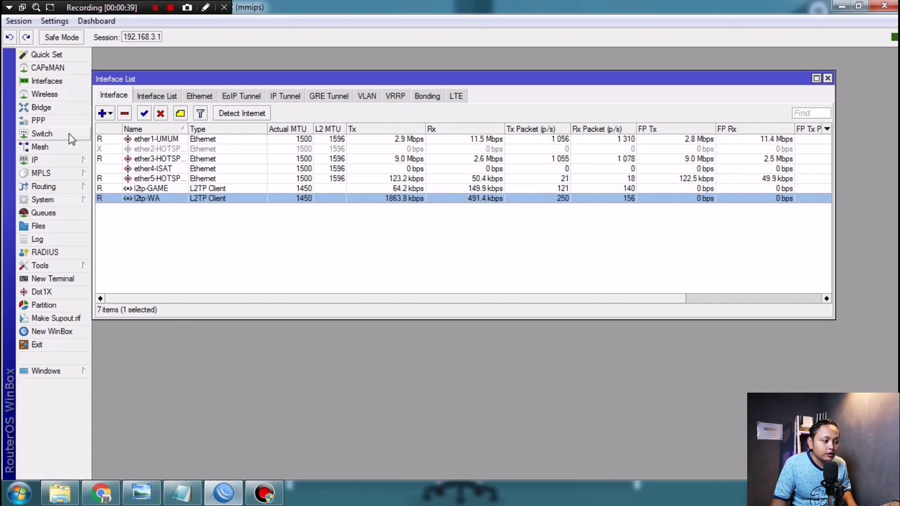
Step: Create a new L2TP Client interface under PPP, keeping the default name l2tp-out1, and open its dial-out settings
click(40, 121)
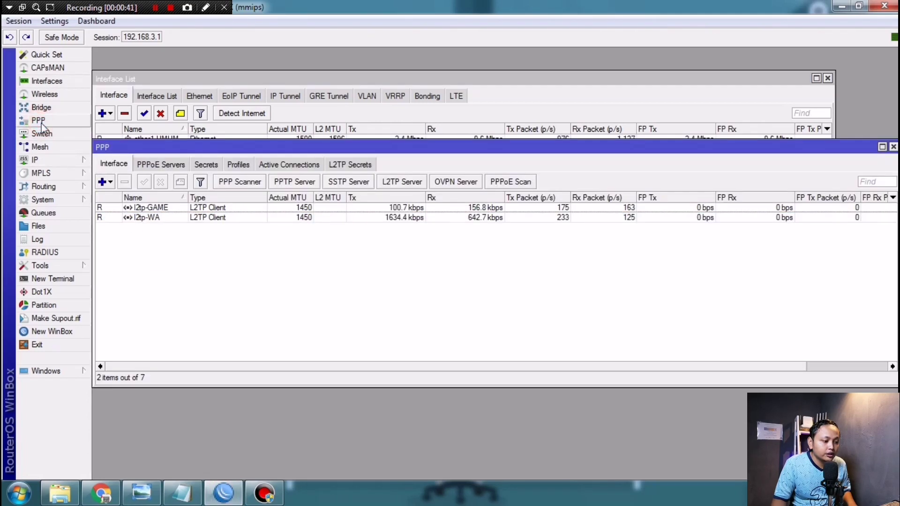
click(103, 183)
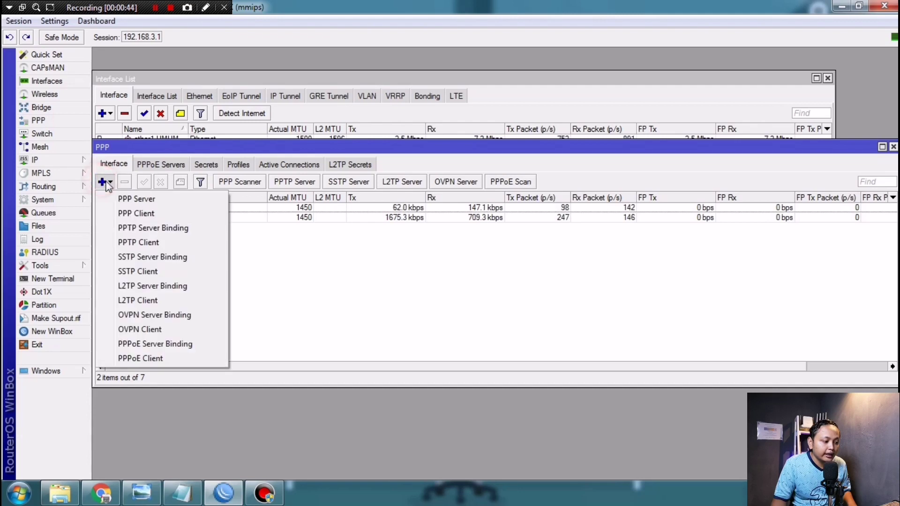
click(138, 300)
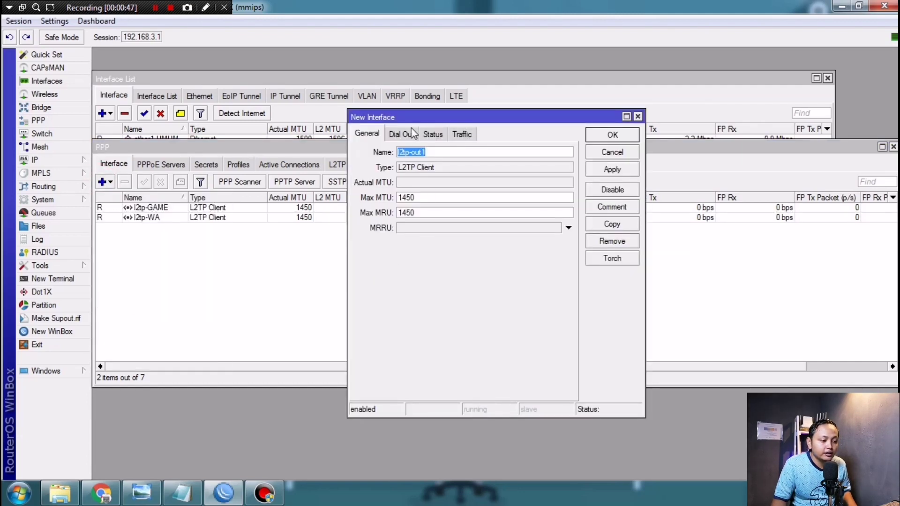
click(430, 152)
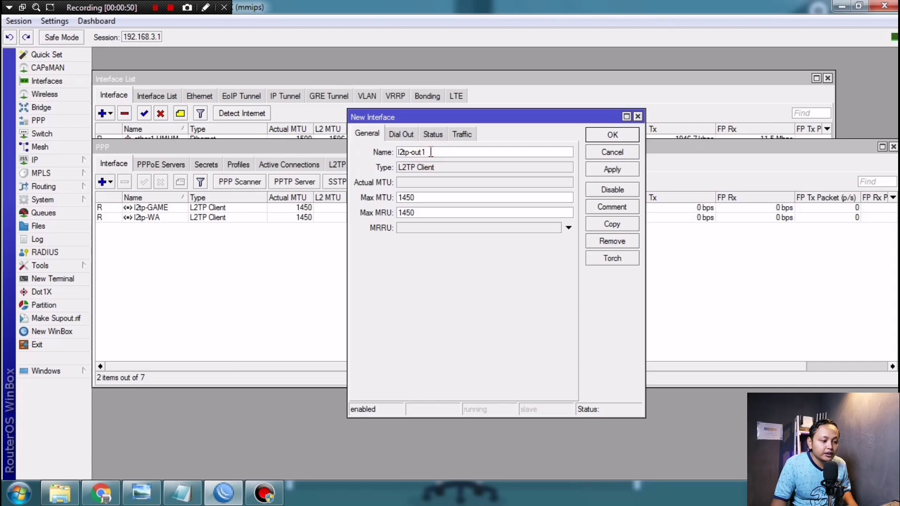
click(406, 135)
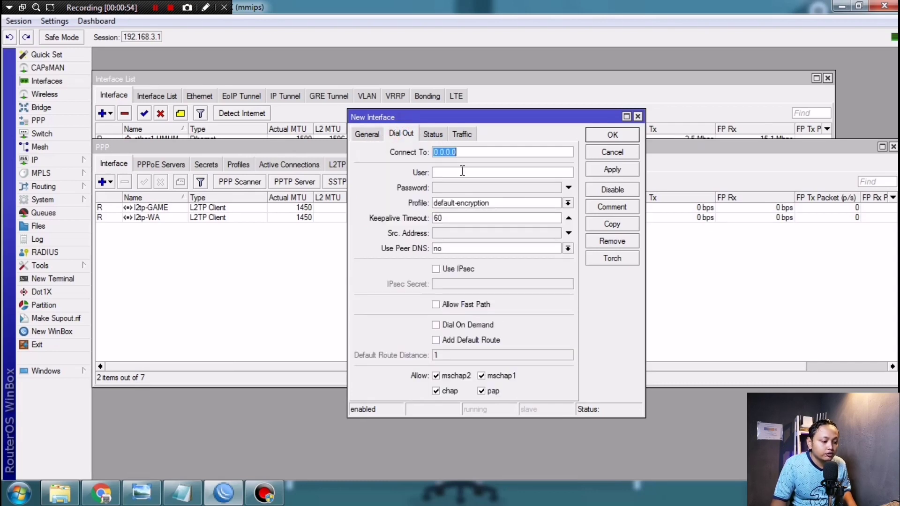
Step: Copy the server IP 103.97.111.152 from the VPN account page into the L2TP client's Connect To field
mouse_move(264, 492)
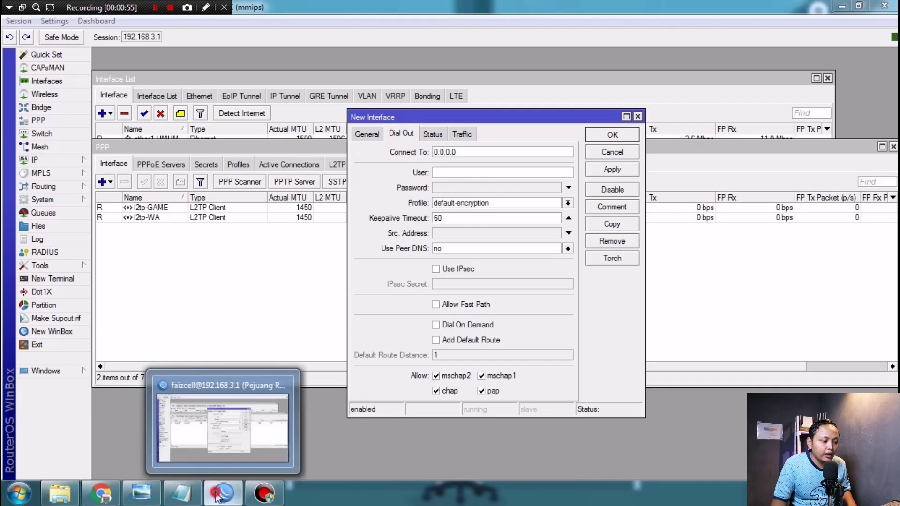
click(255, 403)
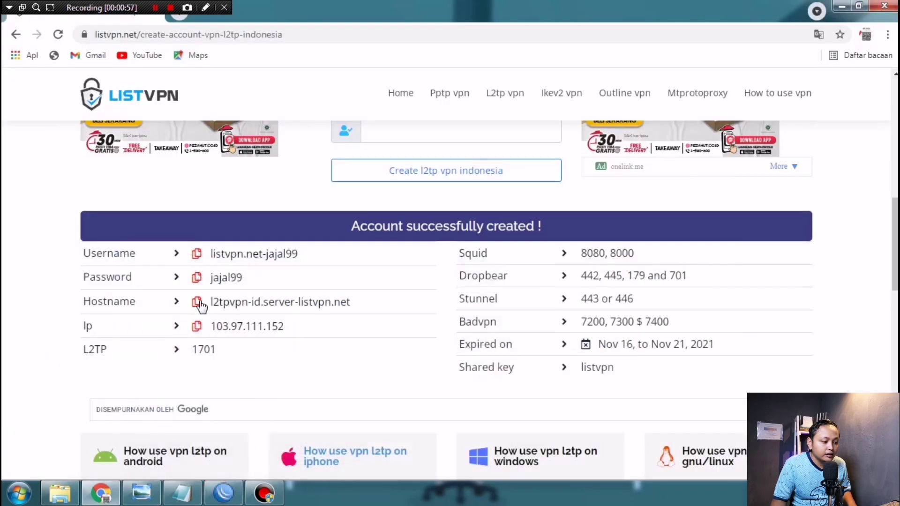
click(197, 326)
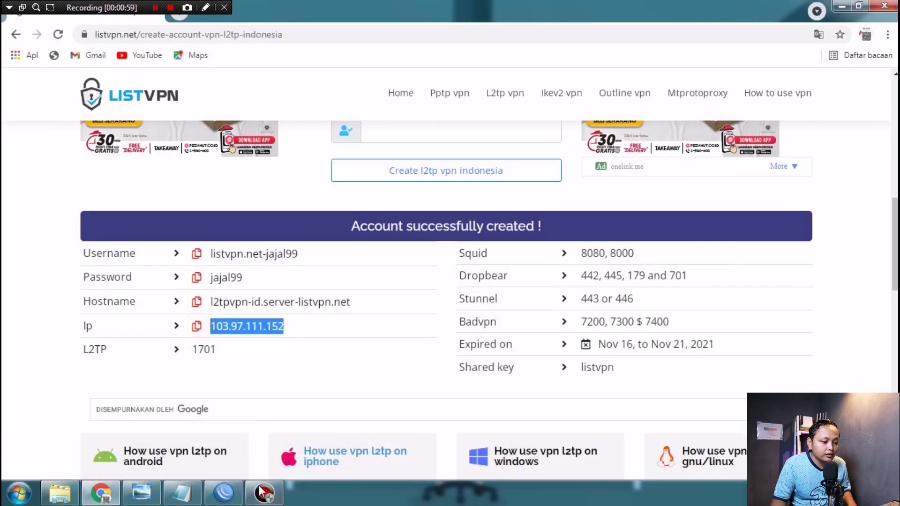
click(263, 492)
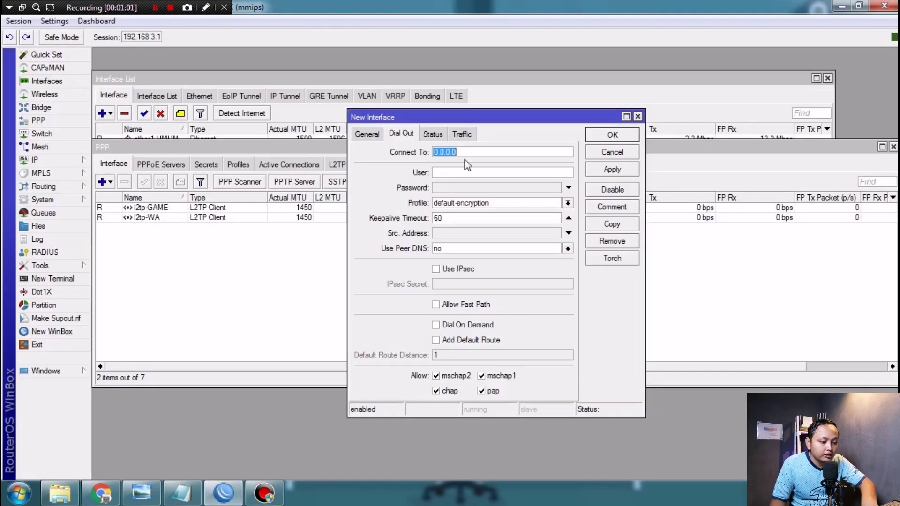
key(ctrl+v)
Step: Copy the account username from the VPN account page into the L2TP client's User field
click(460, 173)
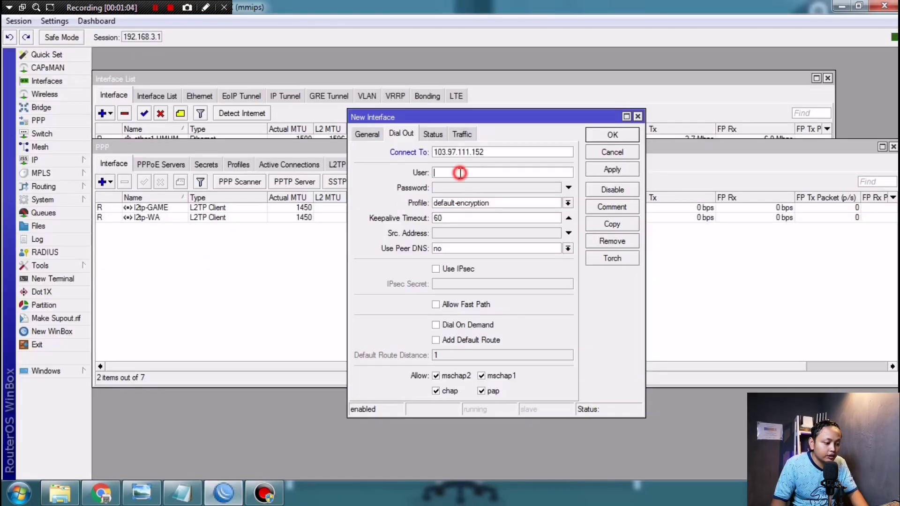
click(100, 492)
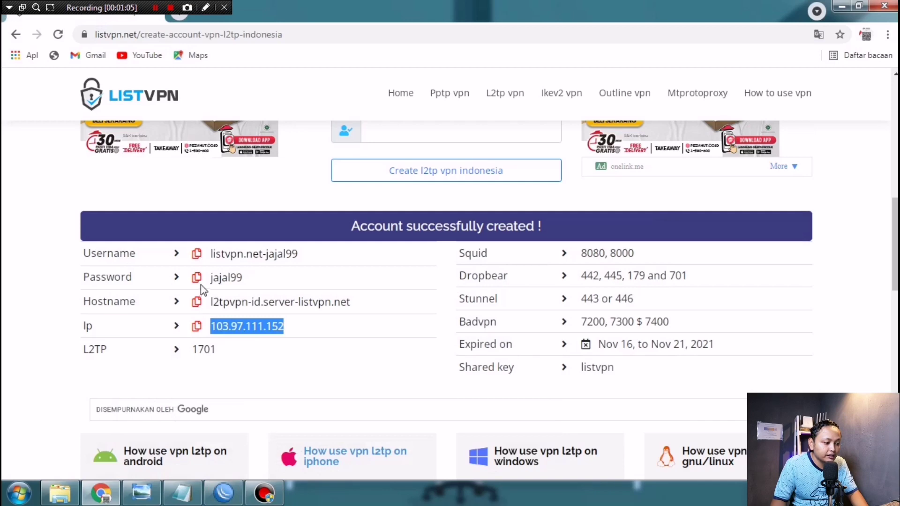
click(197, 254)
click(224, 492)
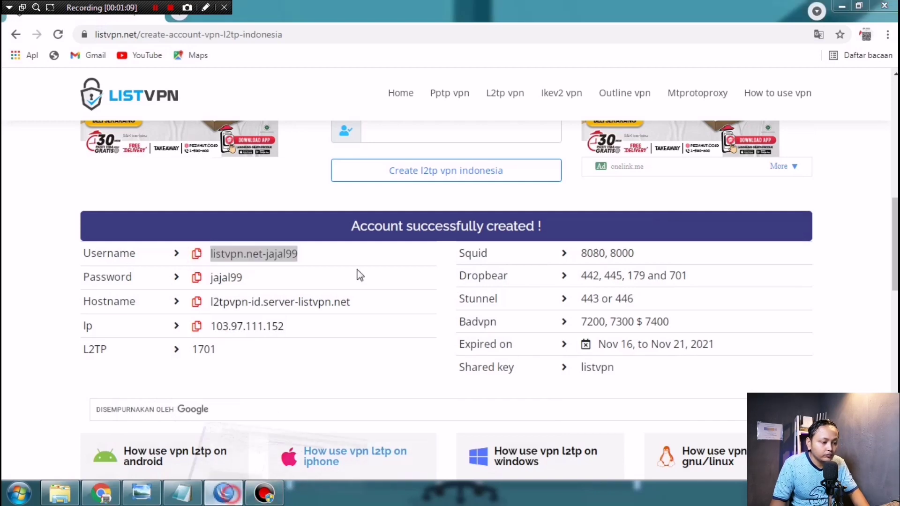
click(456, 173)
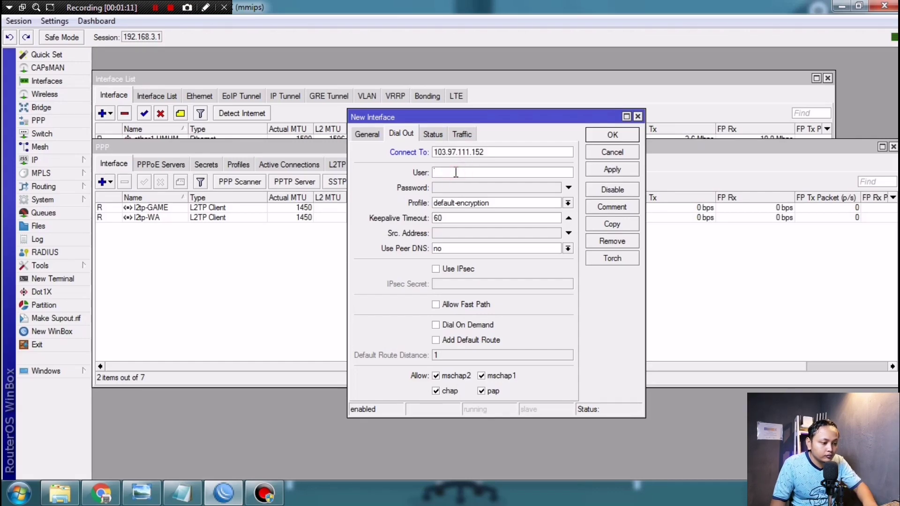
key(ctrl+v)
Step: Copy the account password from the VPN account page into the L2TP client's Password field
click(463, 186)
click(223, 492)
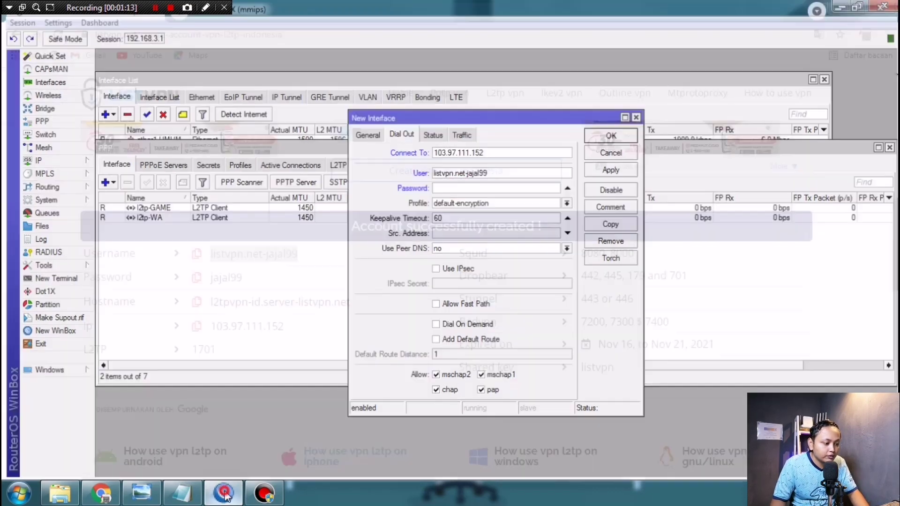
click(197, 279)
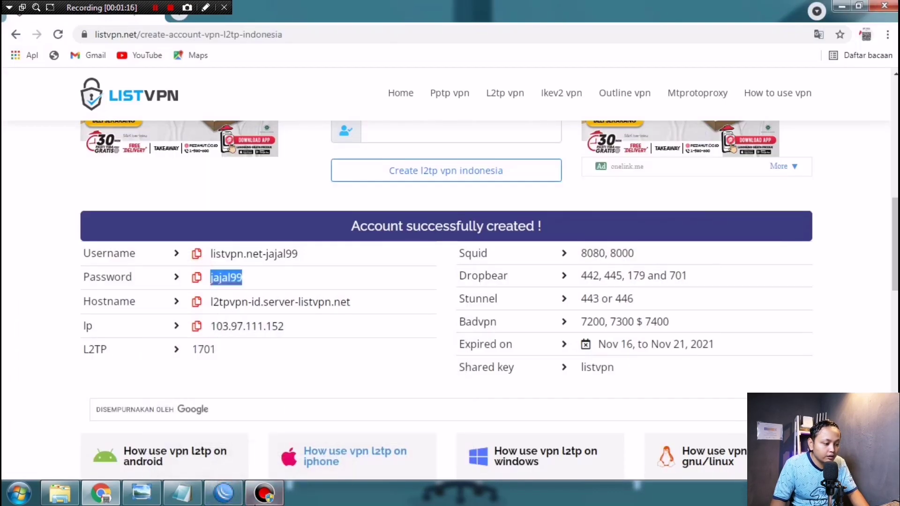
click(222, 495)
click(462, 188)
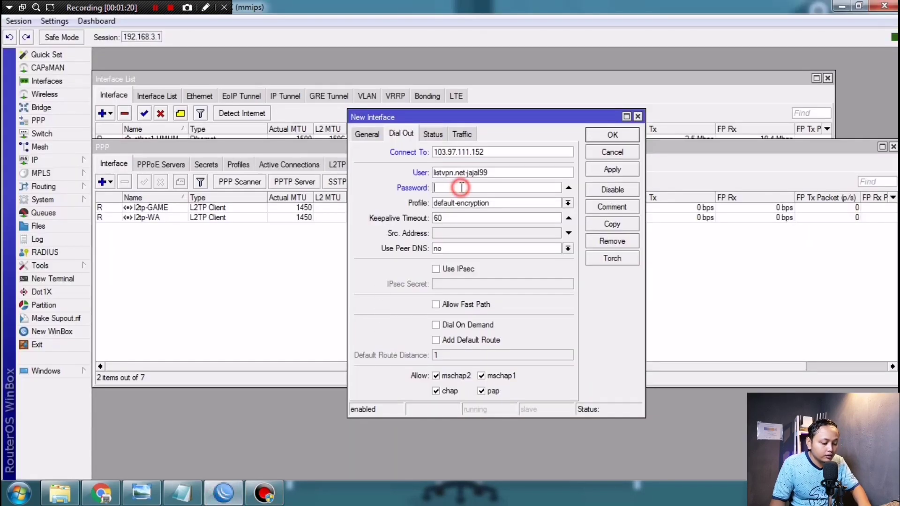
key(ctrl+v)
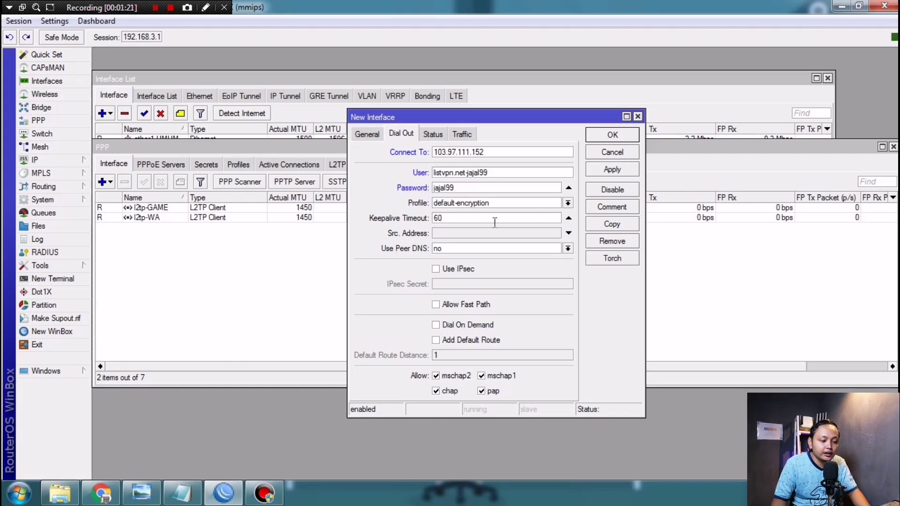
click(436, 269)
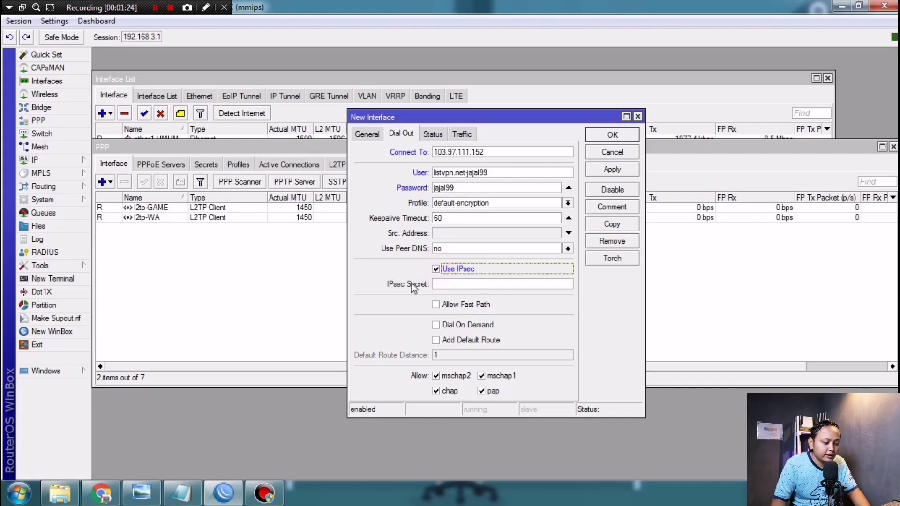
click(220, 491)
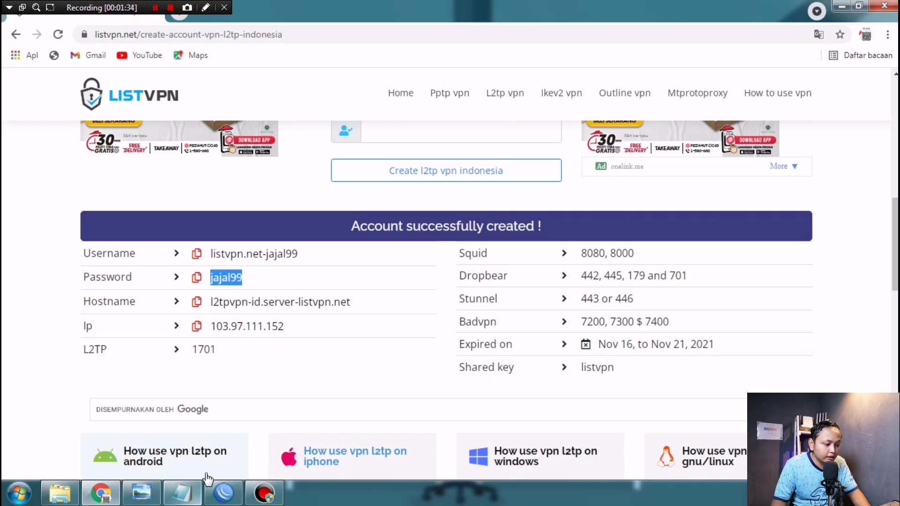
click(224, 493)
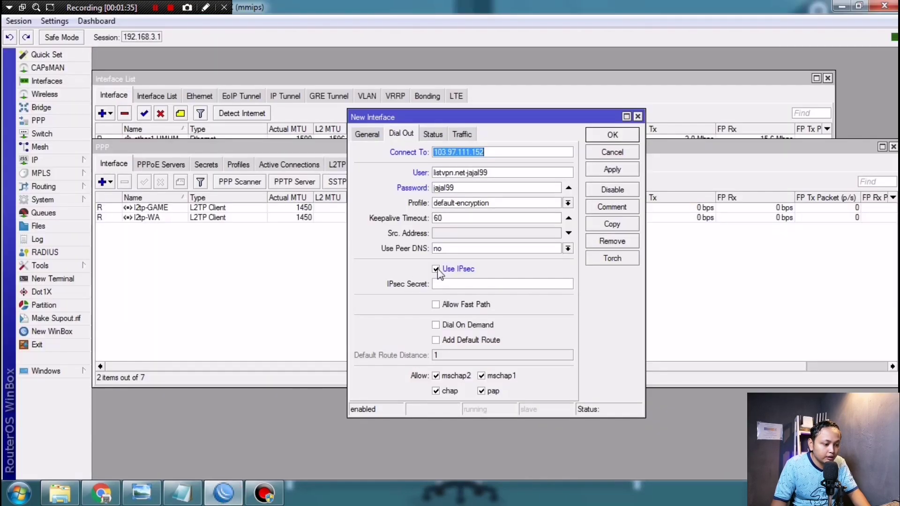
click(436, 268)
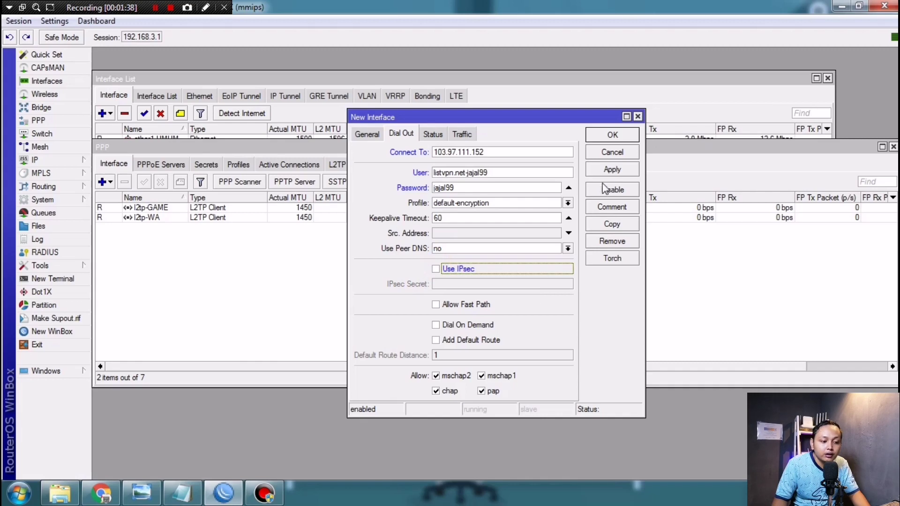
Step: Apply and save the new L2TP client interface, and close the PPP window
click(612, 171)
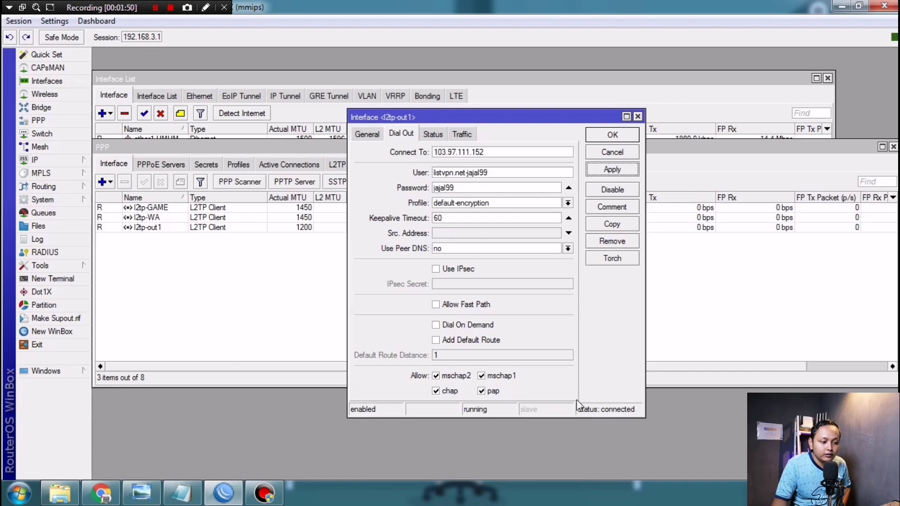
click(613, 135)
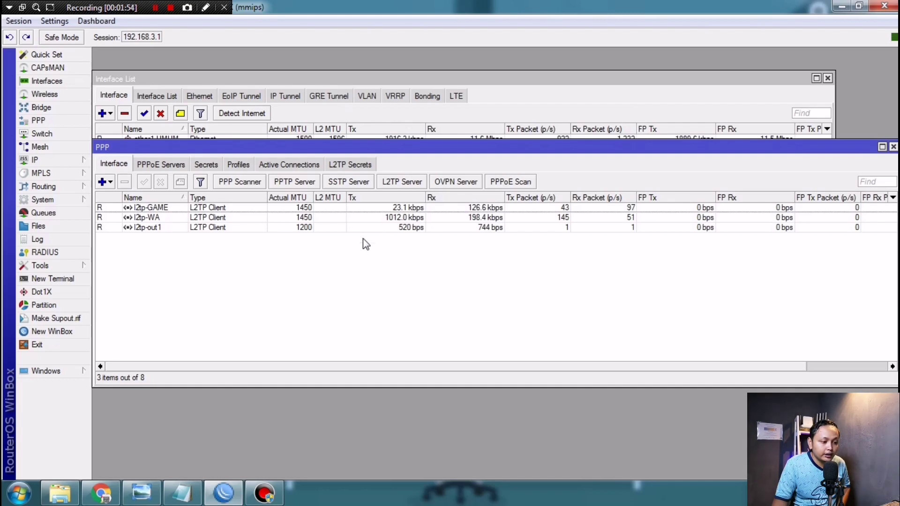
click(892, 147)
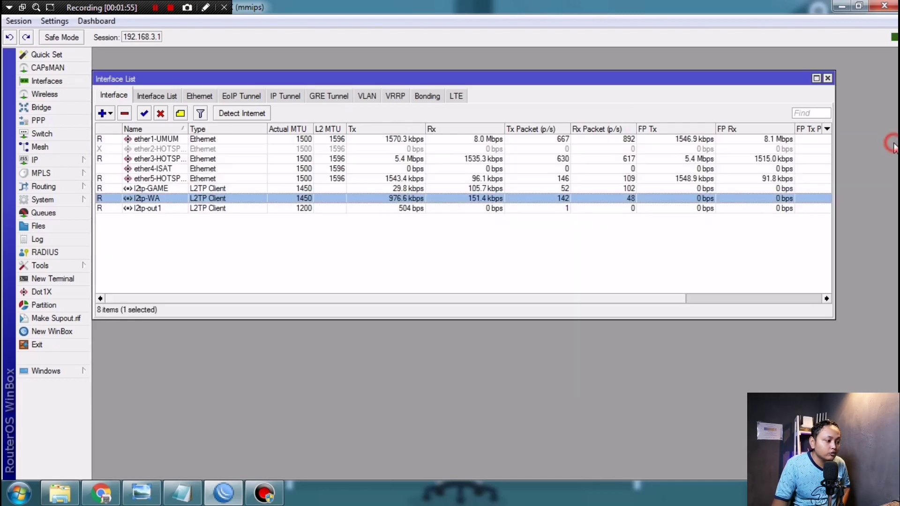
Step: Start a new firewall NAT rule on the srcnat chain with l2tp-out1 as its outgoing interface
click(34, 160)
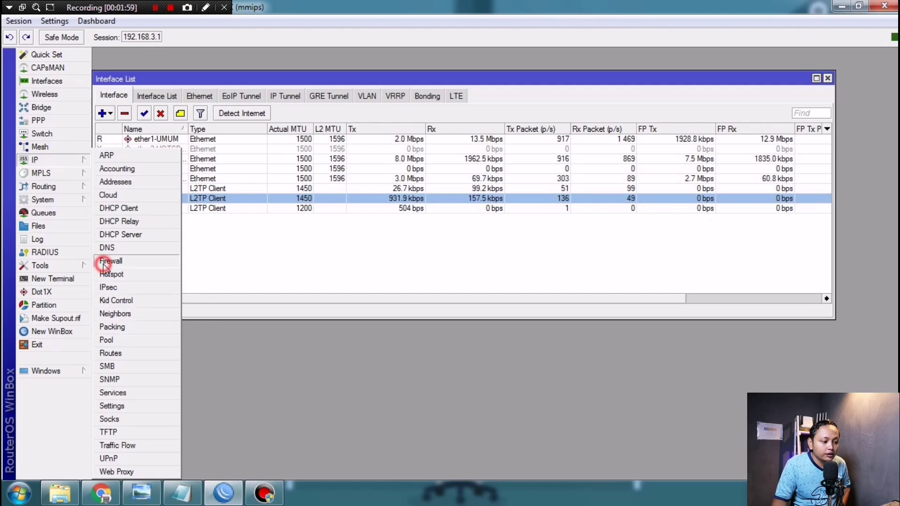
click(105, 262)
click(253, 164)
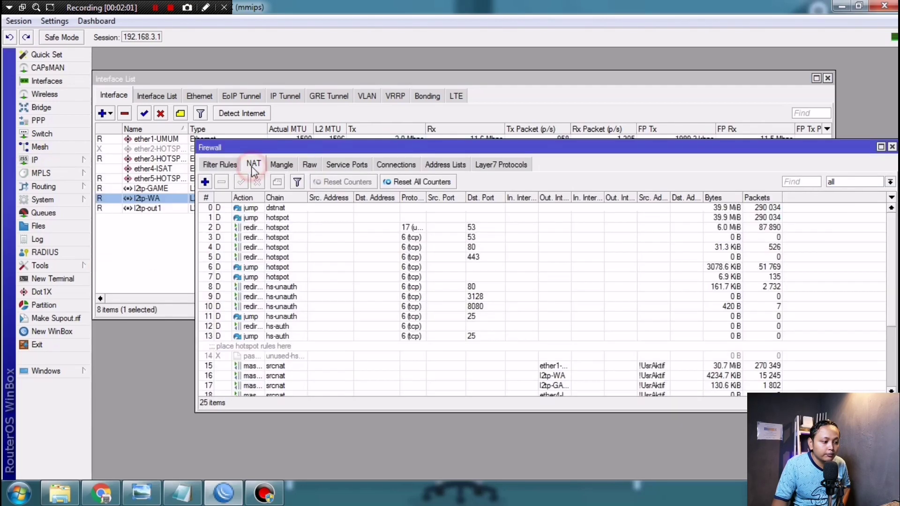
click(204, 182)
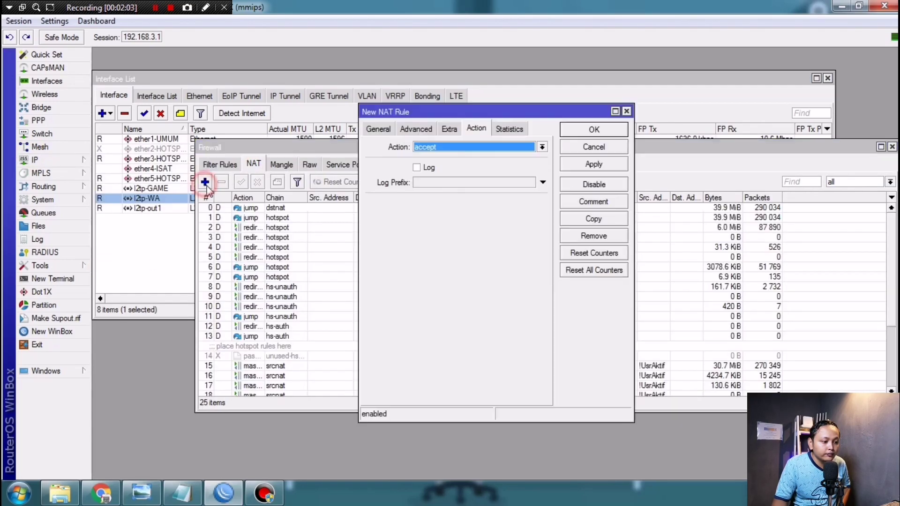
click(378, 129)
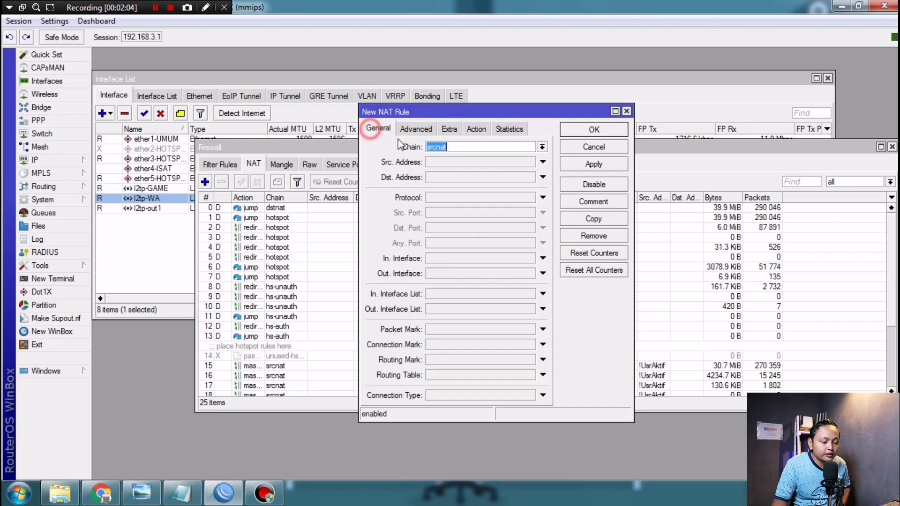
click(423, 311)
click(436, 275)
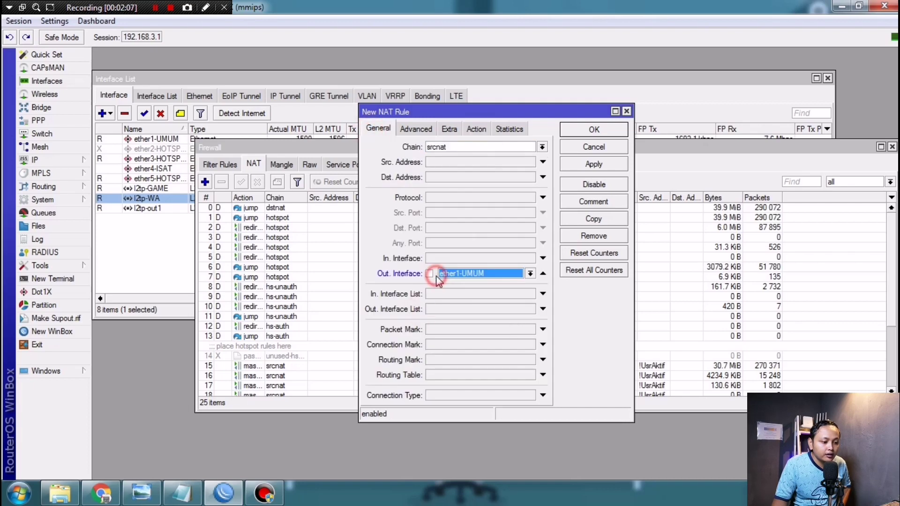
click(530, 274)
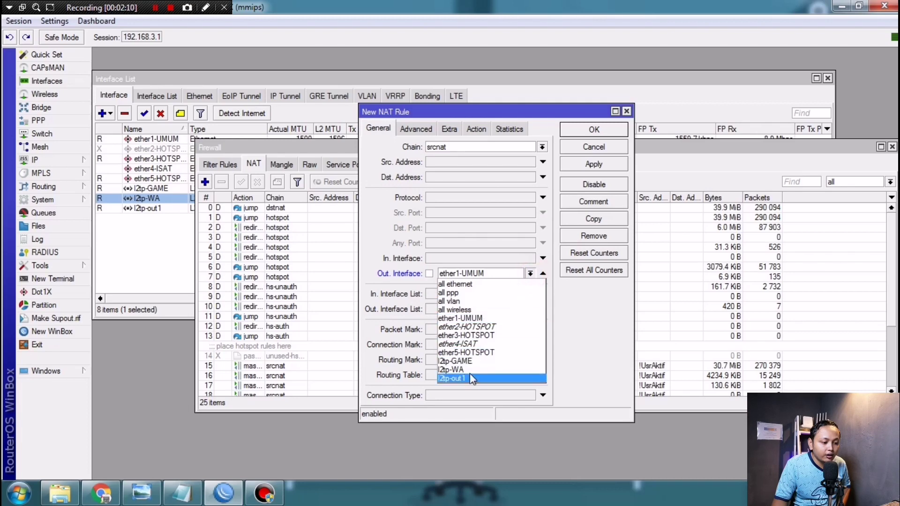
click(456, 378)
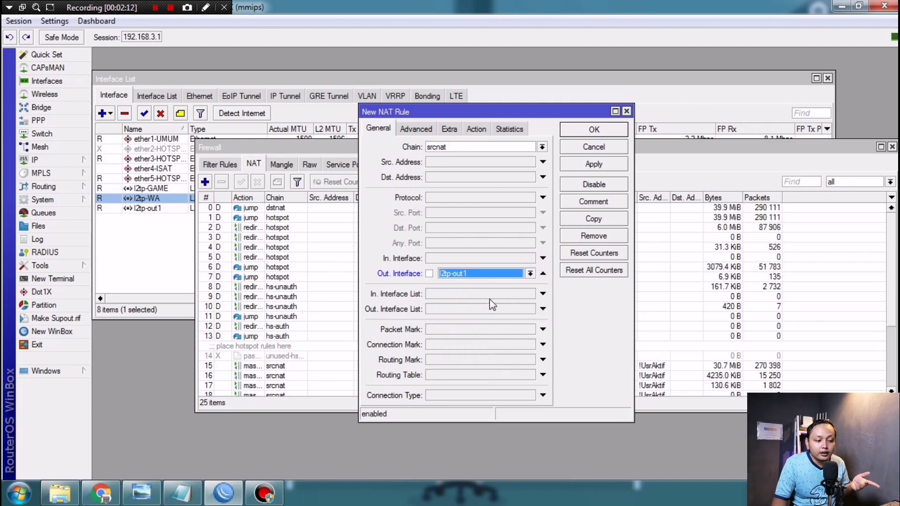
Step: Set the new NAT rule's action to masquerade, and apply and save the rule
click(476, 129)
click(542, 147)
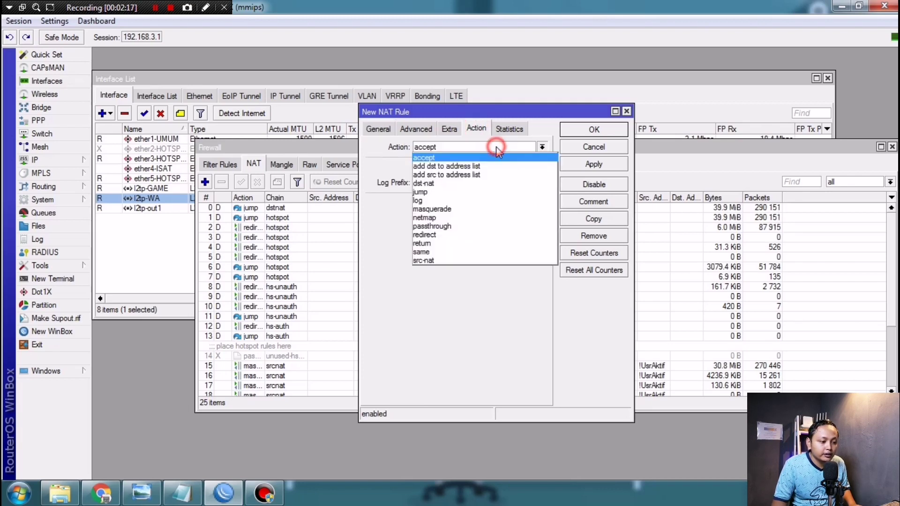
click(457, 209)
click(592, 165)
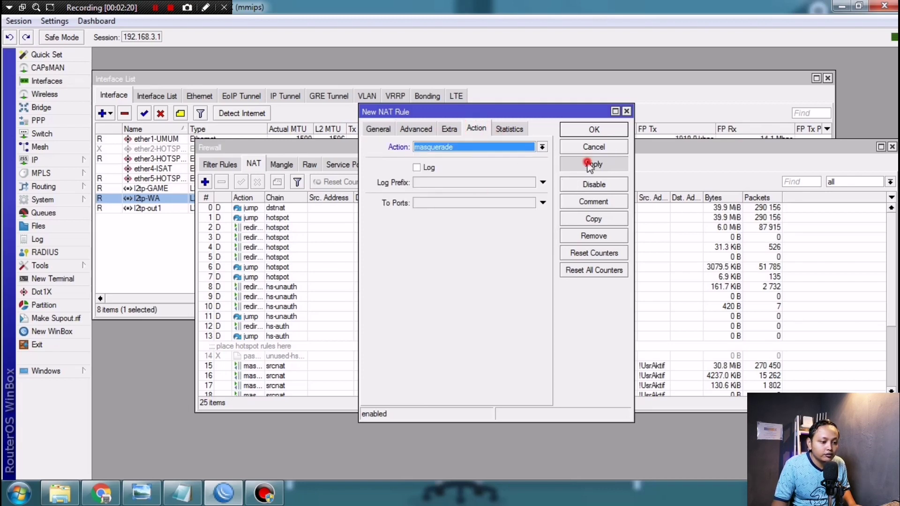
click(603, 131)
Step: Check the l2tp-out1 masquerade rule in the NAT list and the l2tp-out1 entry in the interface list, closing both windows
scroll(752, 314, down, 4)
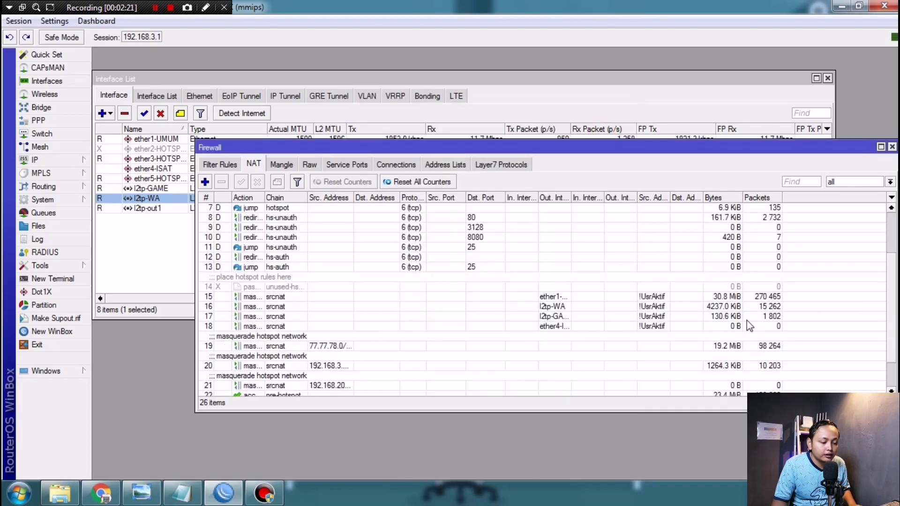
scroll(612, 368, down, 1)
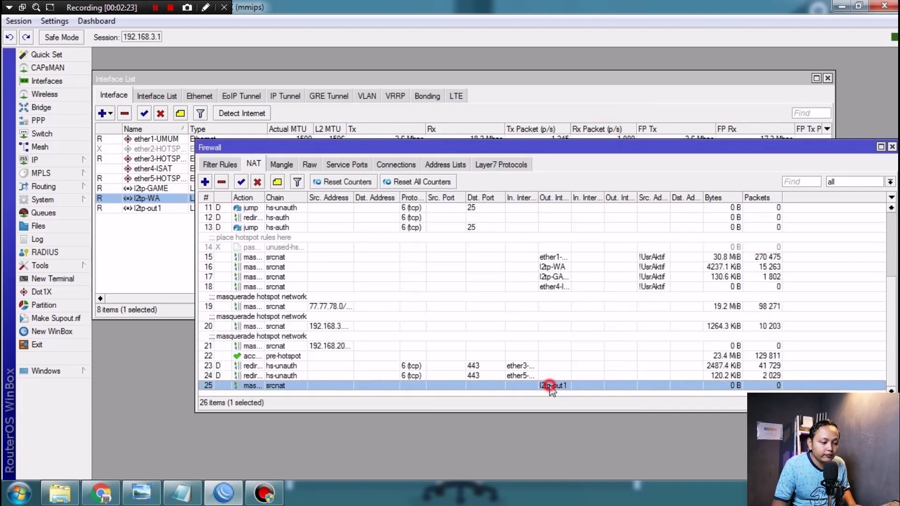
click(551, 387)
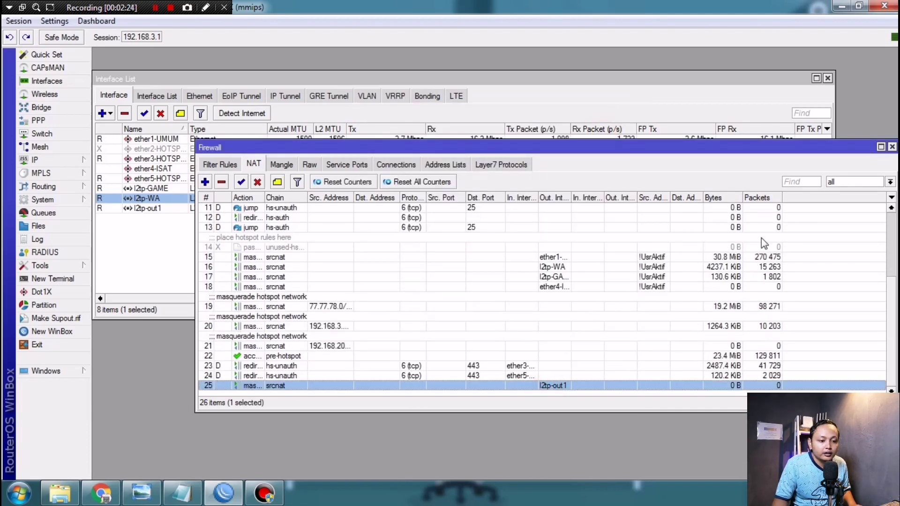
click(891, 147)
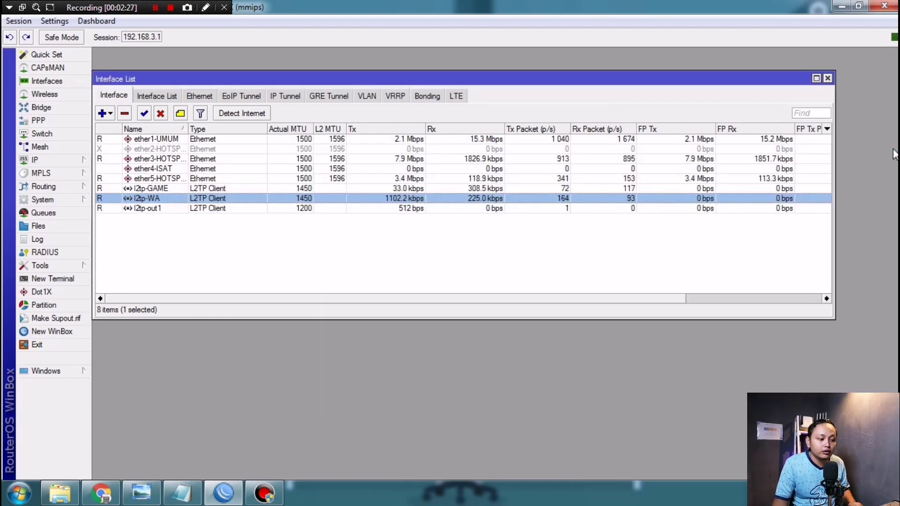
click(376, 209)
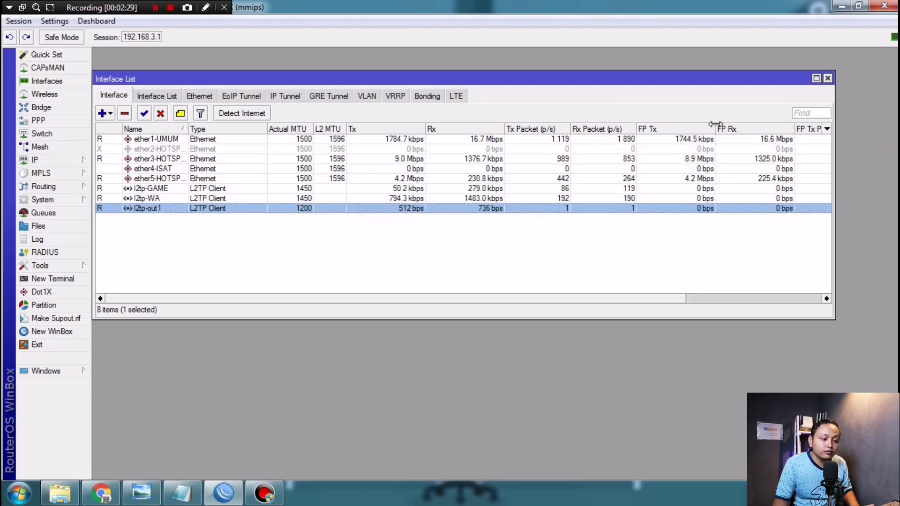
click(828, 78)
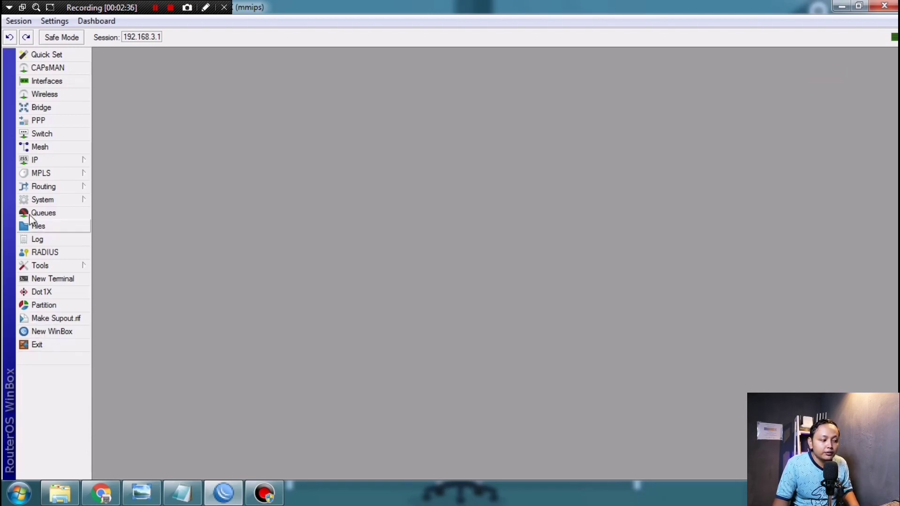
Step: Open the firewall's raw rules and consult the WhatsApp domain and port list in Notepad
click(55, 162)
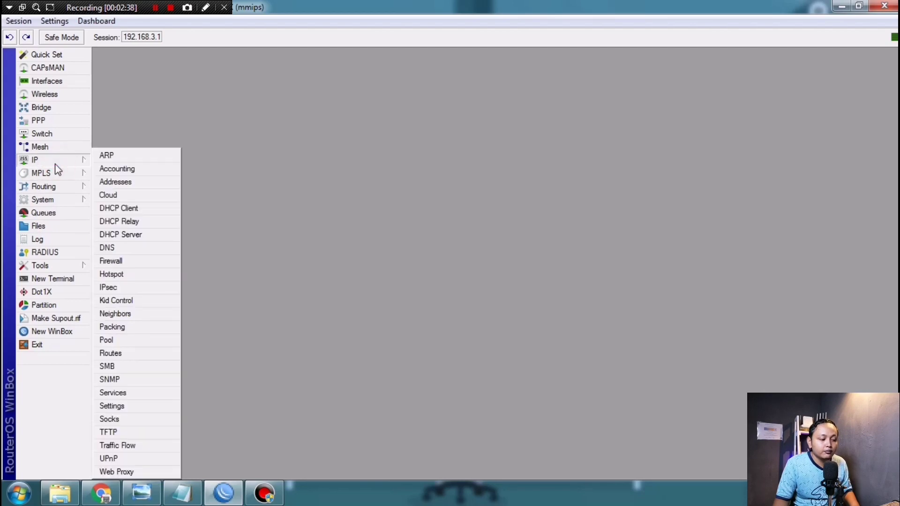
click(134, 261)
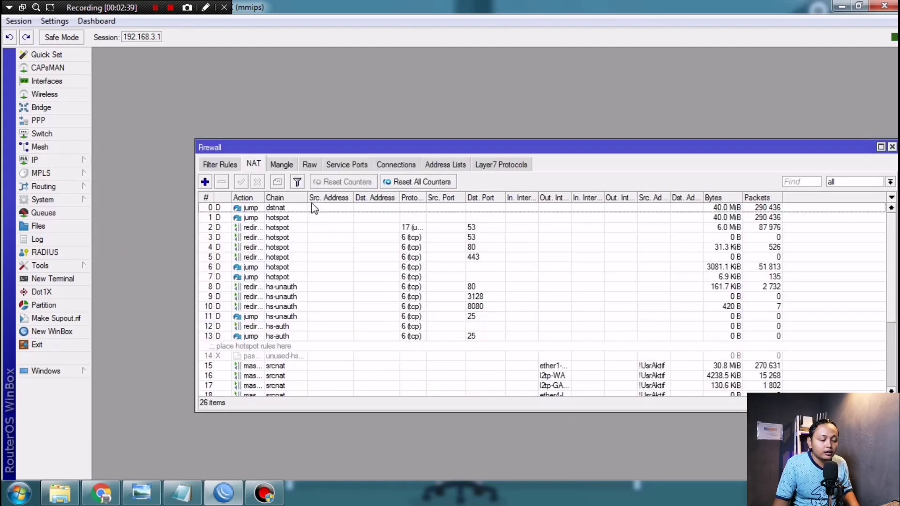
click(311, 165)
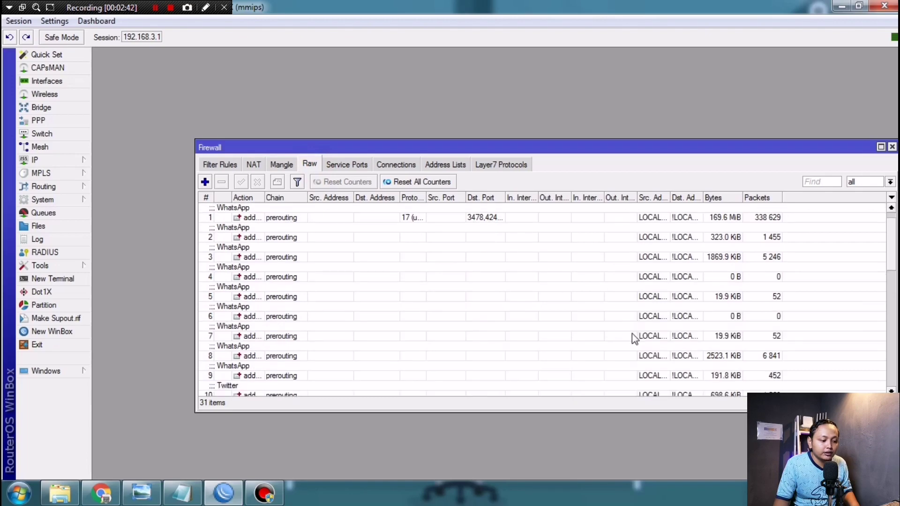
click(182, 492)
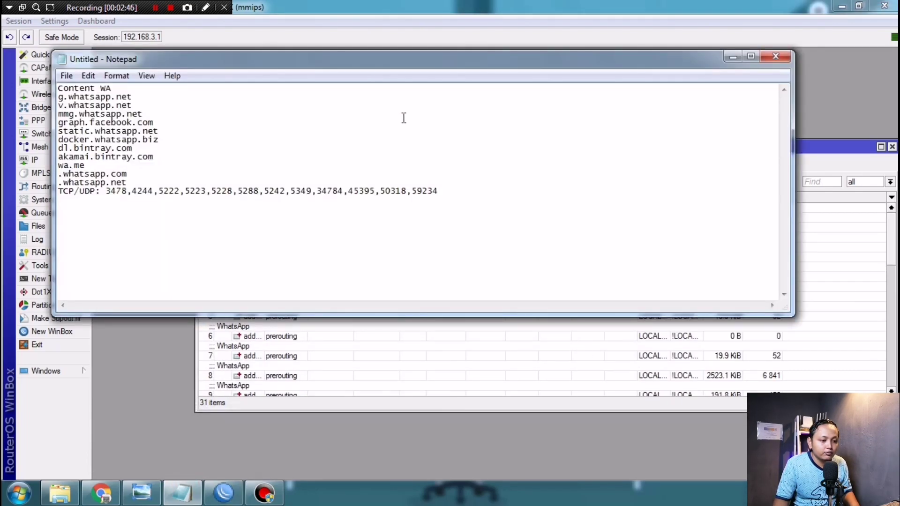
click(733, 54)
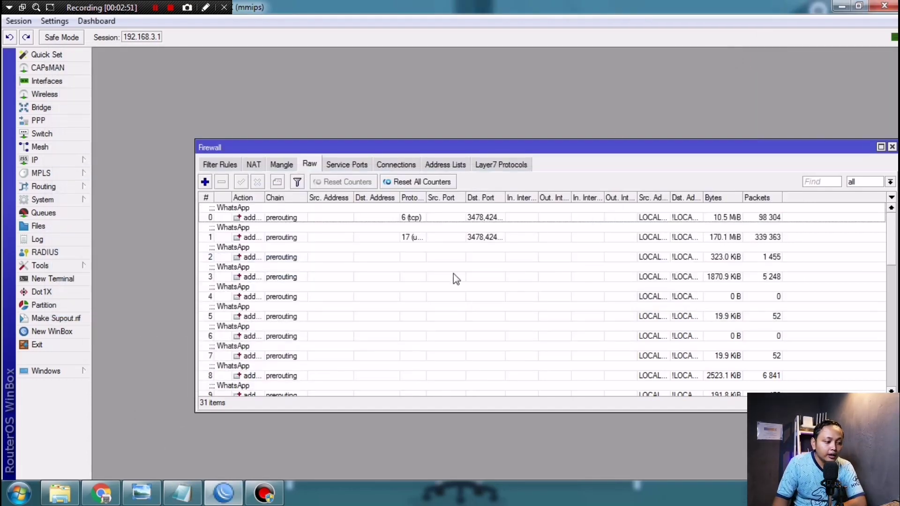
Step: Open the first WhatsApp raw rule (TCP) and compare its chain, protocol and destination ports with the port list in Notepad
double_click(284, 218)
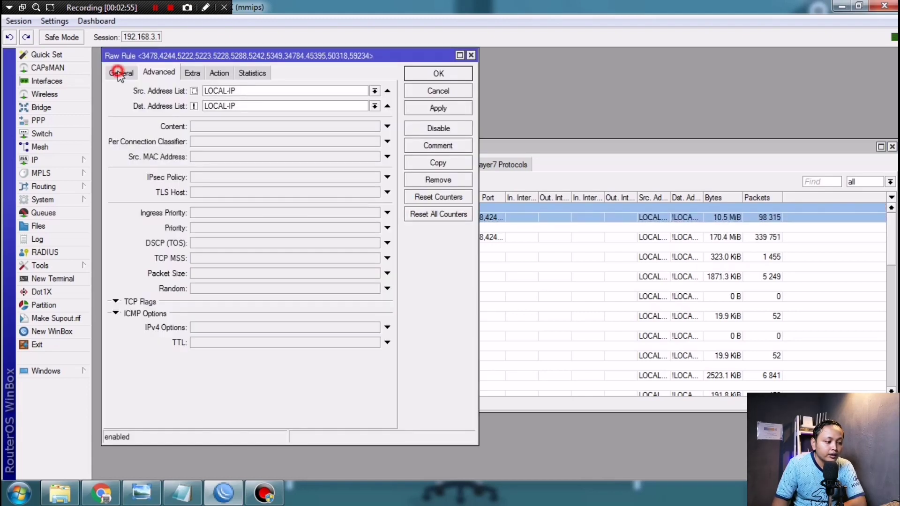
click(121, 73)
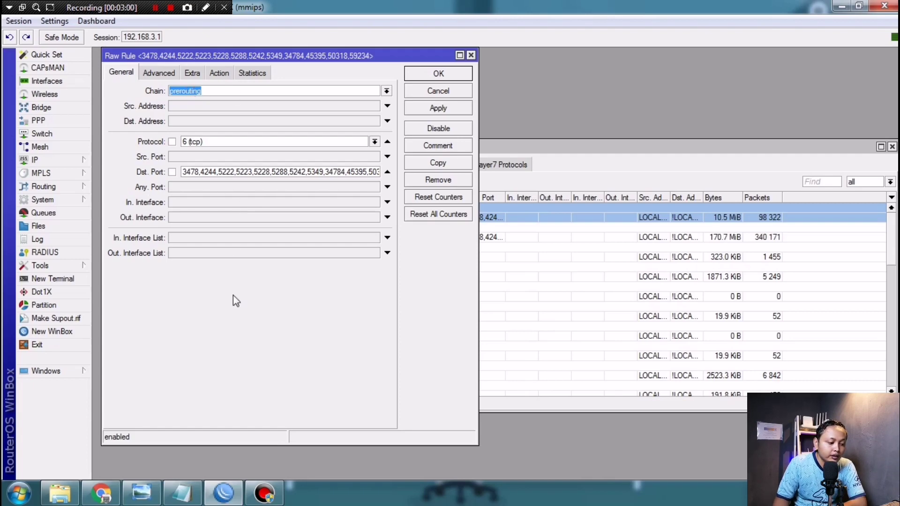
click(182, 492)
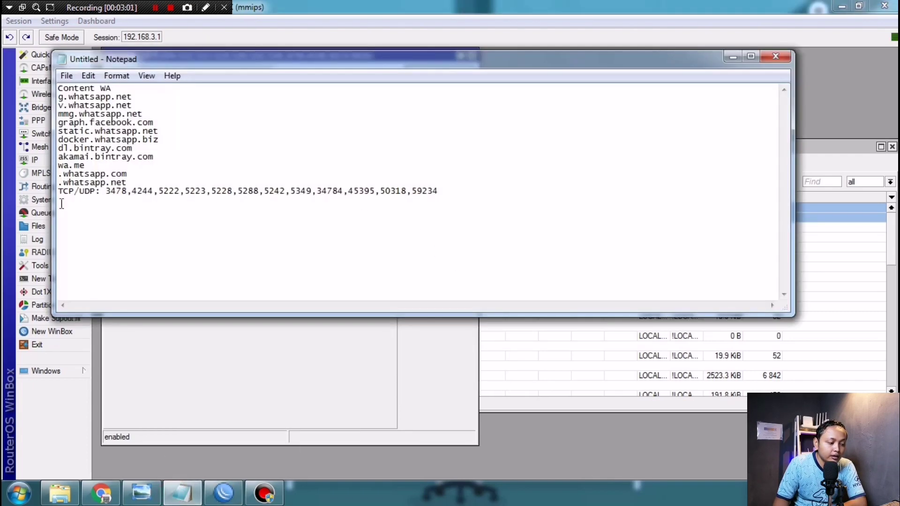
click(247, 357)
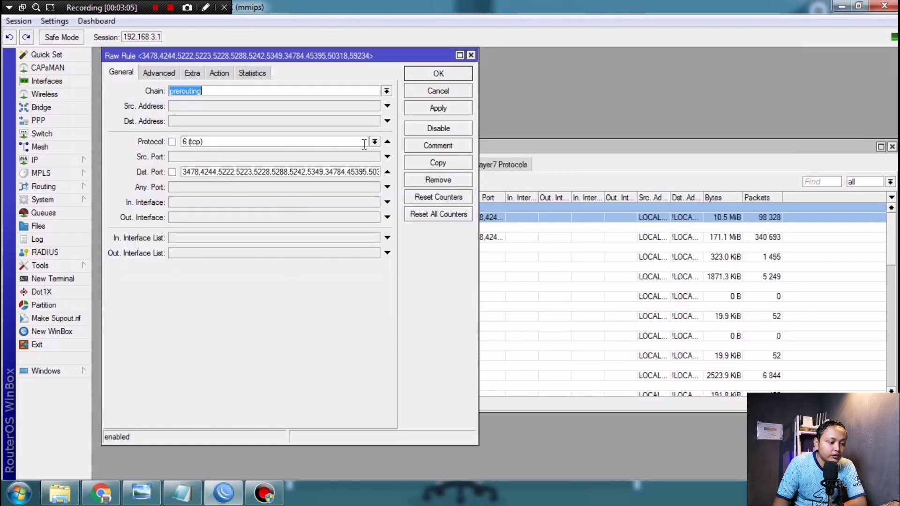
click(281, 175)
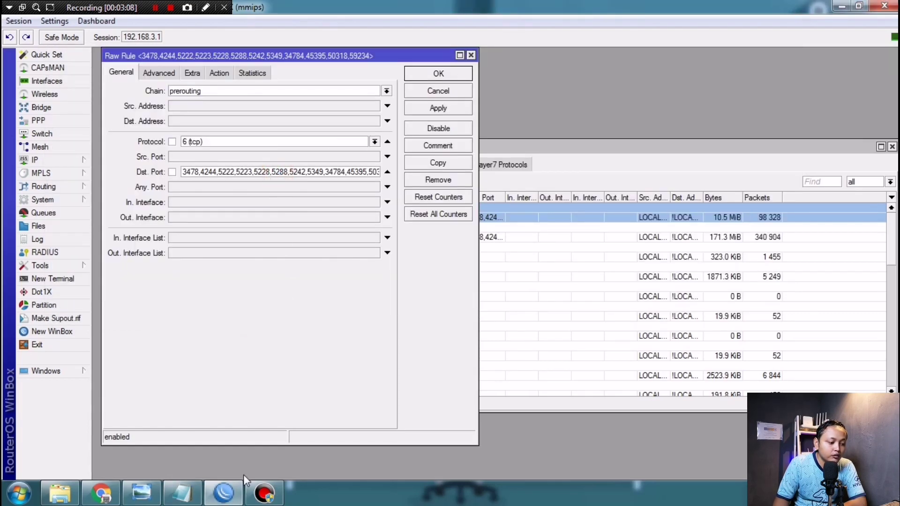
click(181, 492)
drag(470, 195, 102, 202)
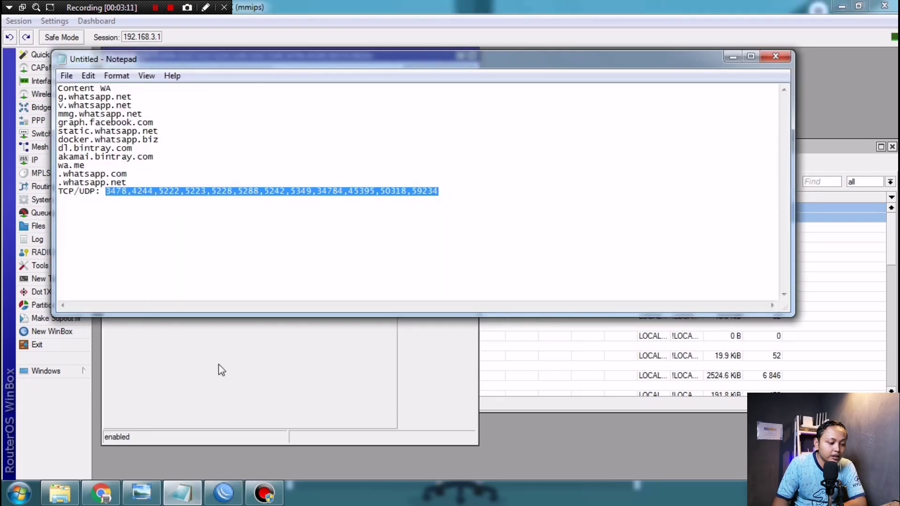
click(224, 492)
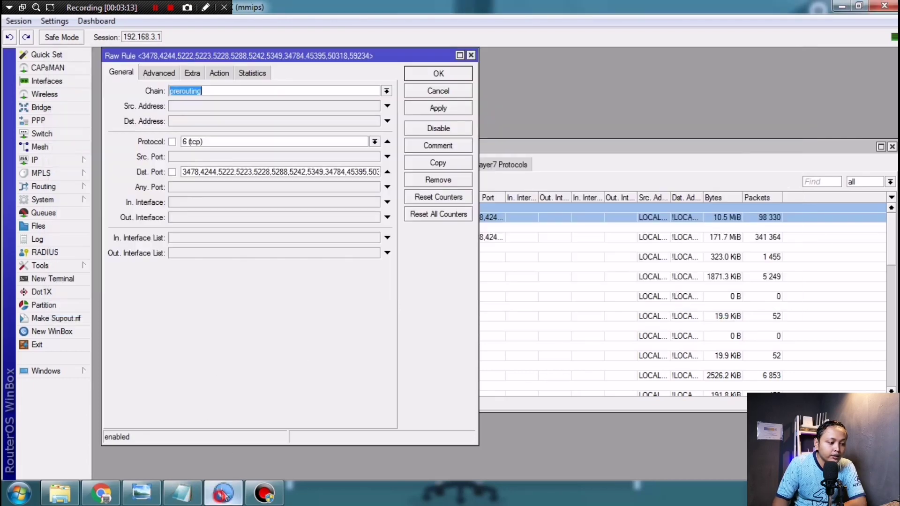
Step: Review the TCP WhatsApp raw rule's source and destination address lists, action, target address list and timeout, and close the rule
click(176, 74)
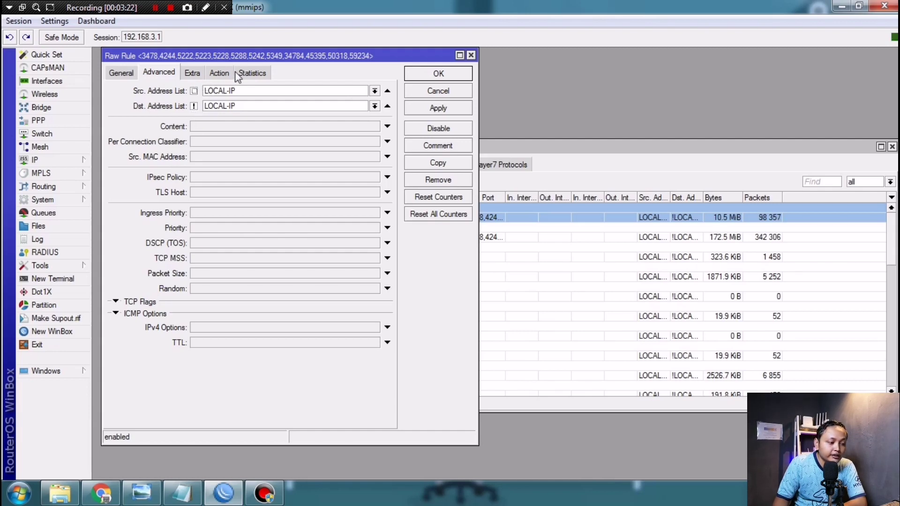
click(220, 74)
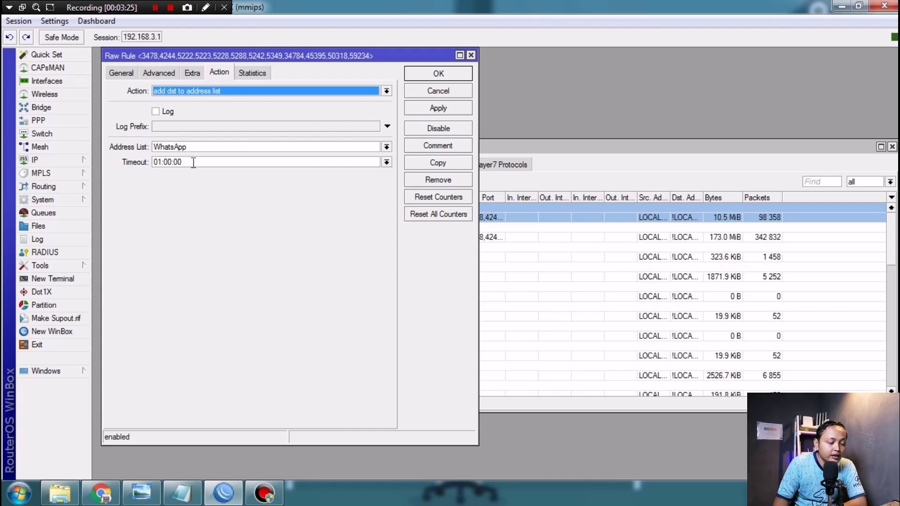
click(214, 148)
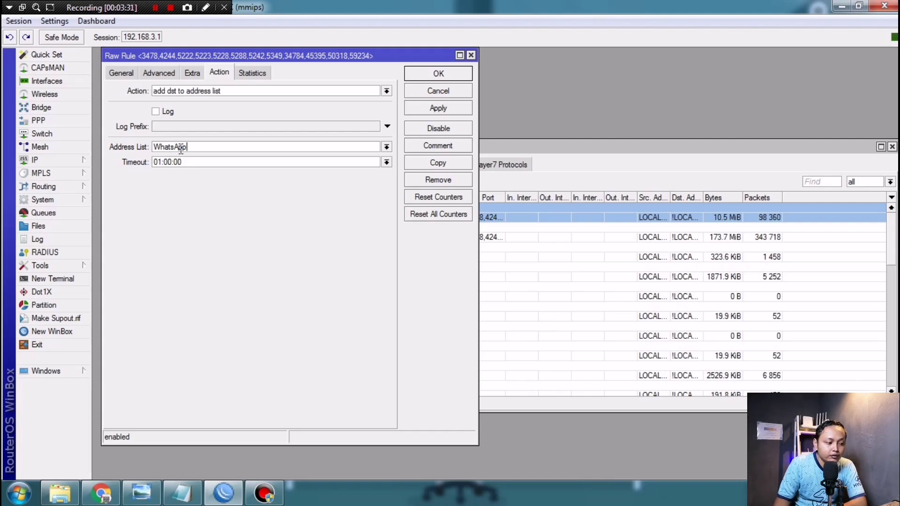
double_click(221, 147)
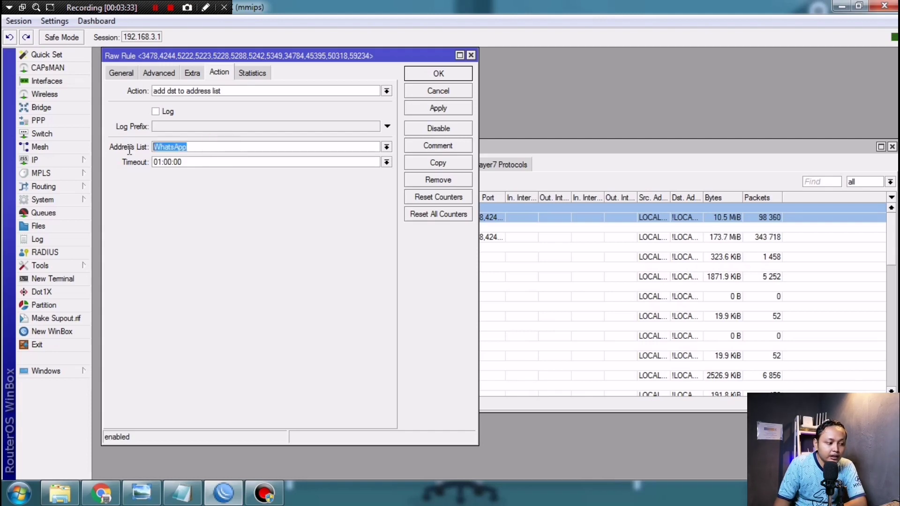
click(187, 163)
double_click(193, 164)
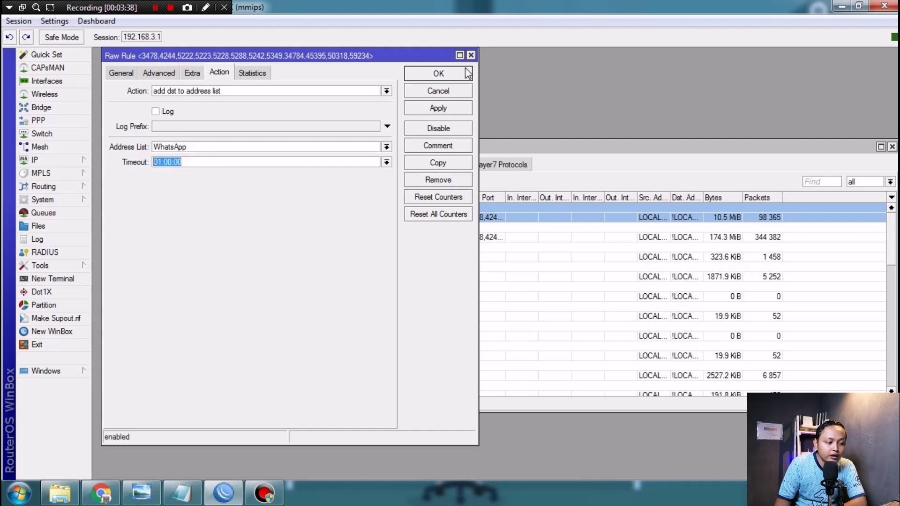
click(447, 75)
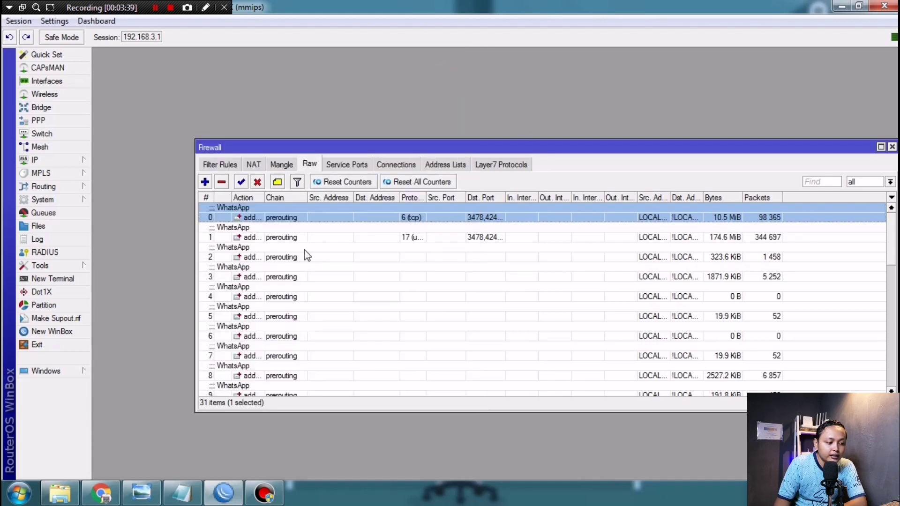
Step: Review the second WhatsApp raw rule (UDP), comparing its ports with the Notepad list and checking its address lists and action, and close it
click(252, 237)
double_click(251, 237)
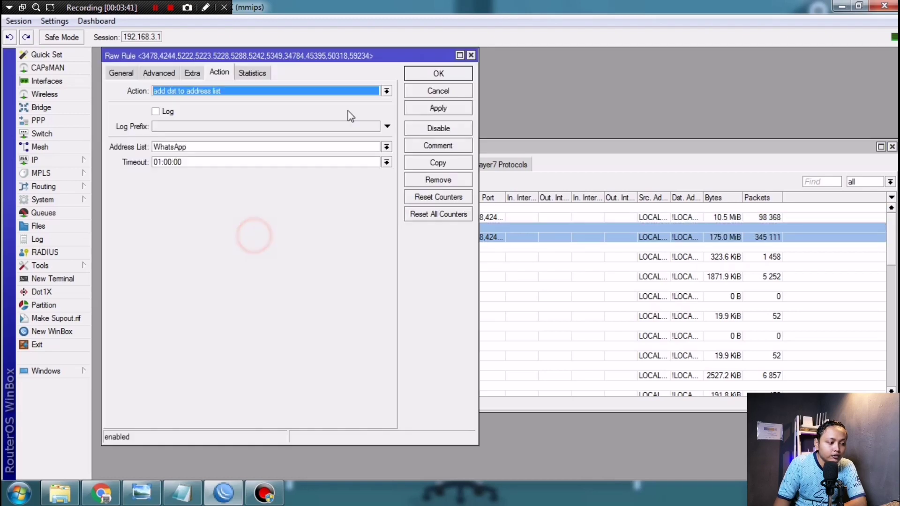
click(110, 75)
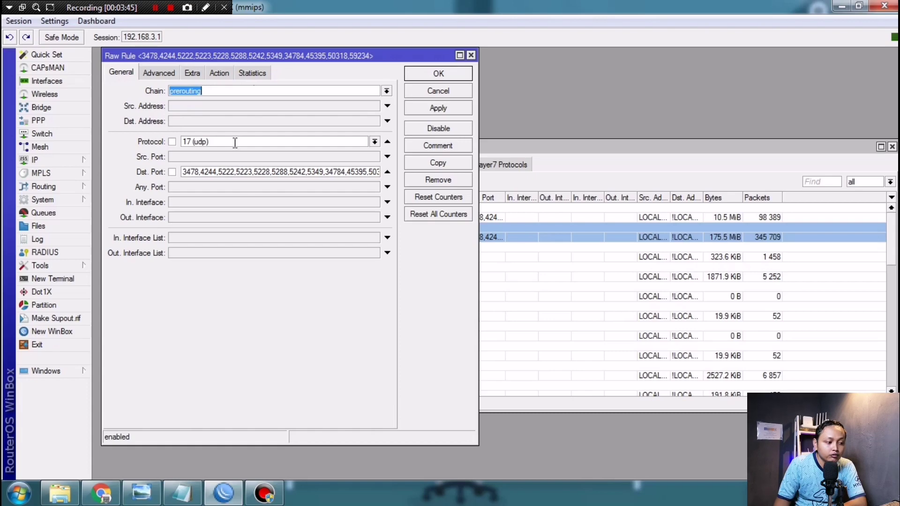
click(183, 493)
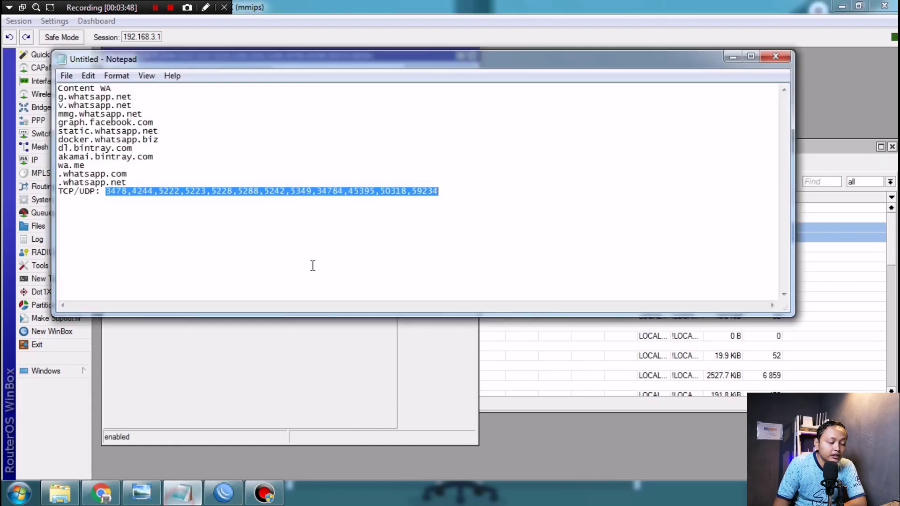
click(199, 359)
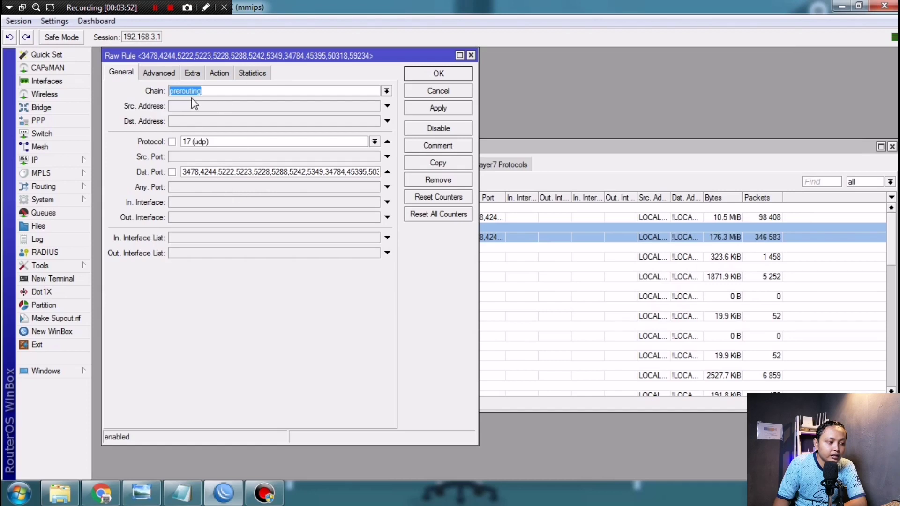
click(164, 75)
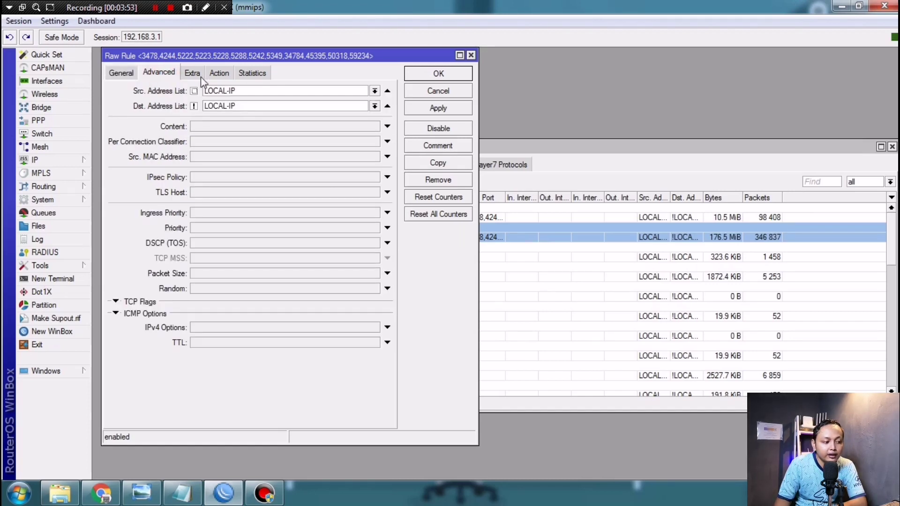
click(224, 73)
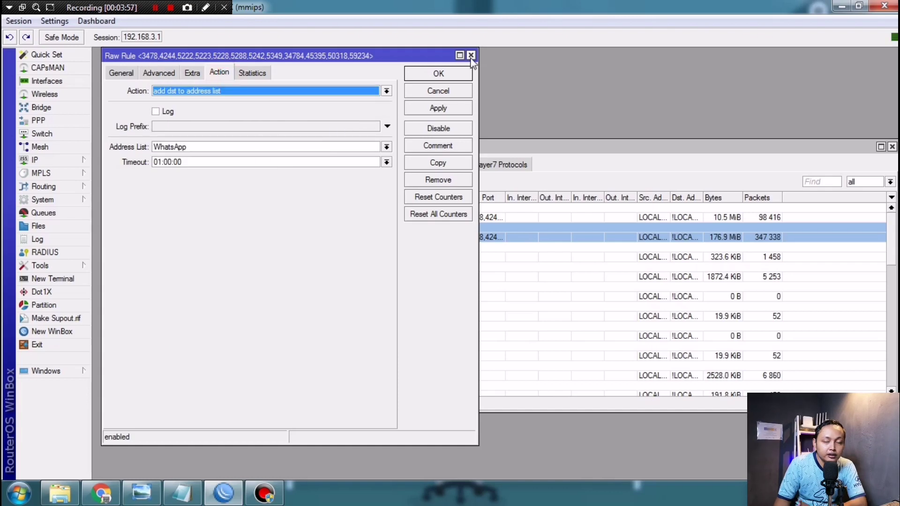
click(463, 73)
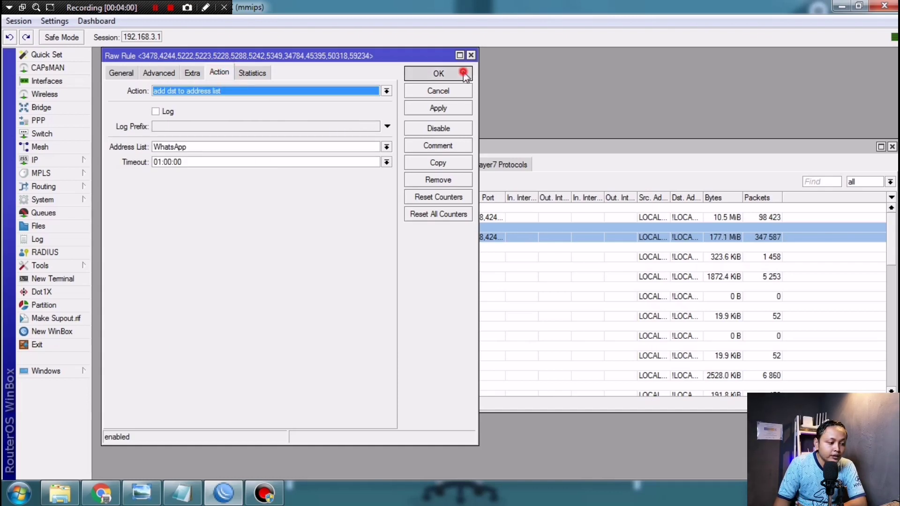
Step: Open the third WhatsApp raw rule and compare its chain, address lists and content value with the .whatsapp.com entry in Notepad
double_click(290, 257)
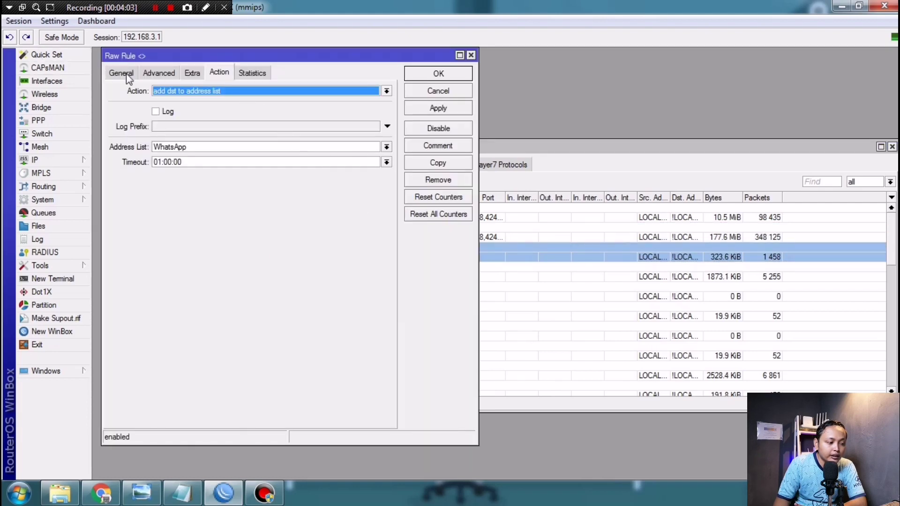
click(117, 73)
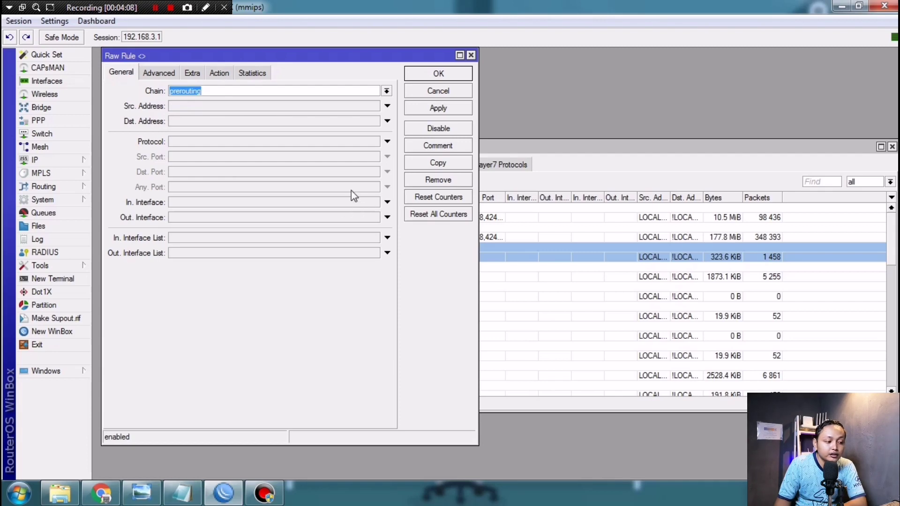
click(159, 73)
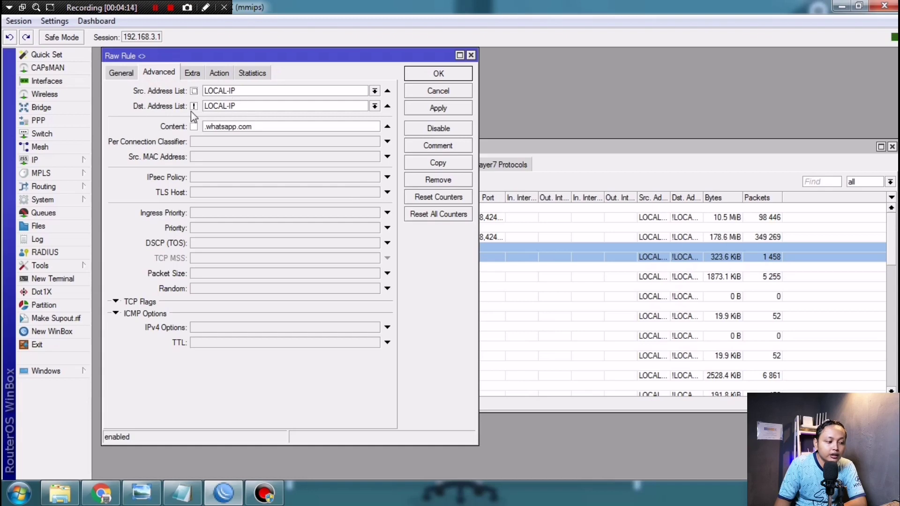
double_click(261, 127)
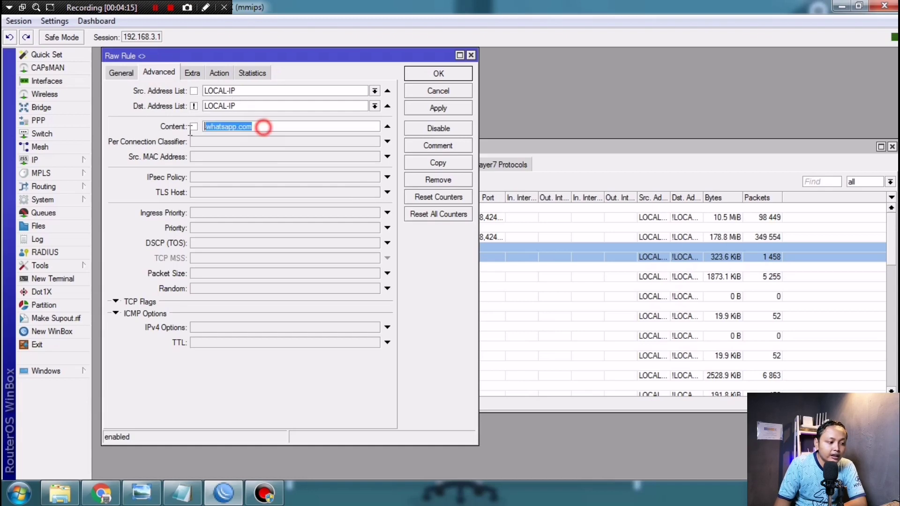
click(182, 492)
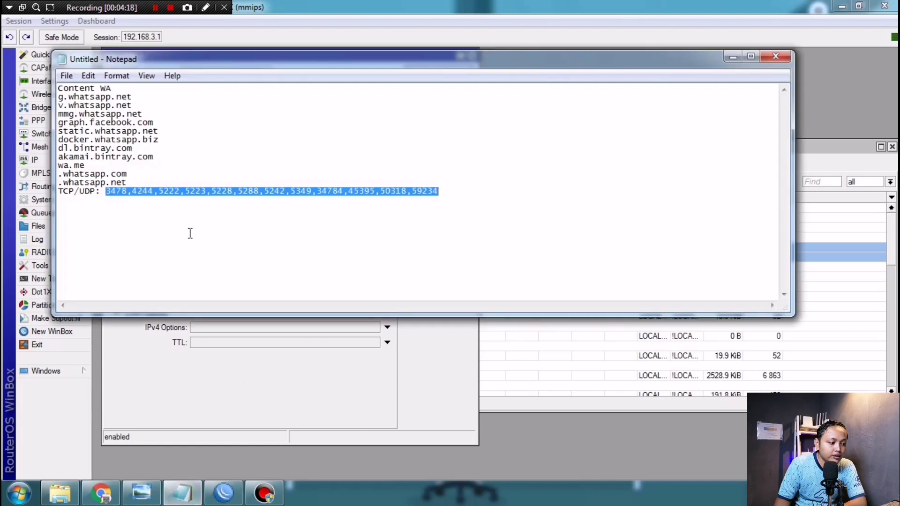
drag(138, 173, 58, 174)
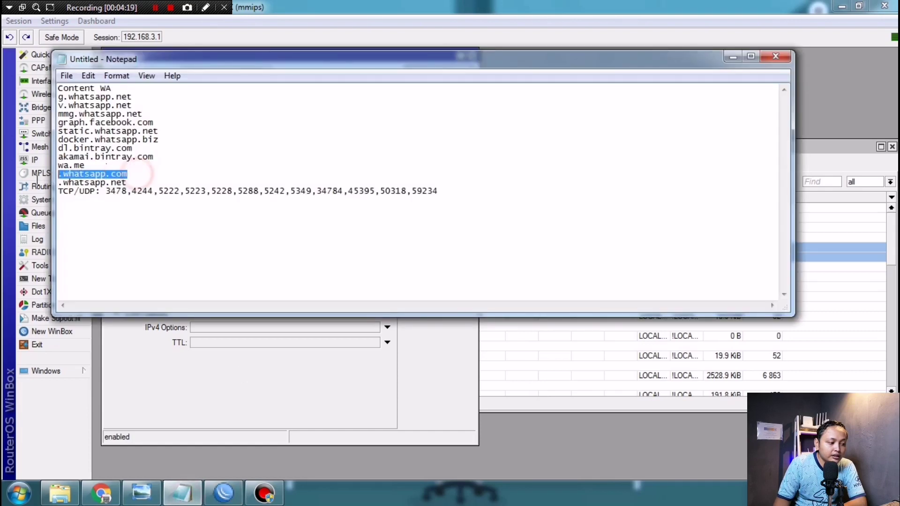
drag(140, 173, 37, 178)
click(249, 424)
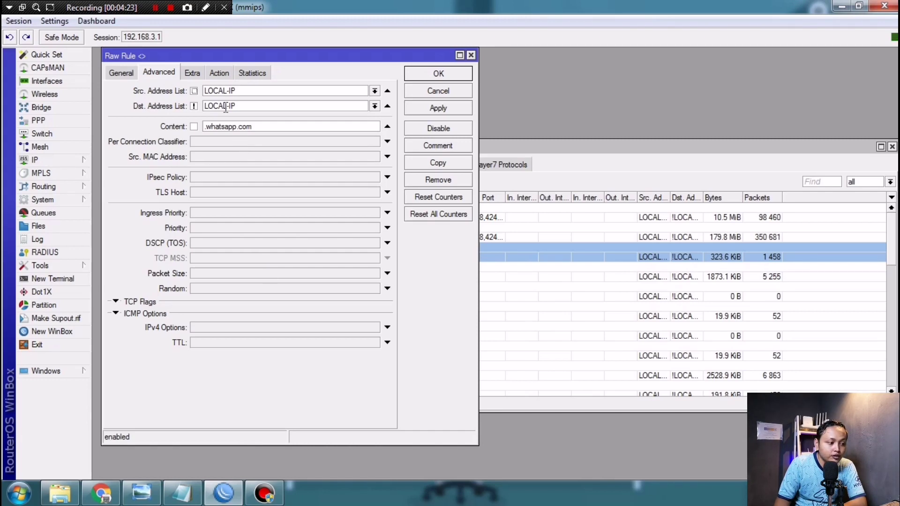
Step: Recheck the third WhatsApp raw rule's action, target address list, chain and address lists, and close the rule
click(218, 73)
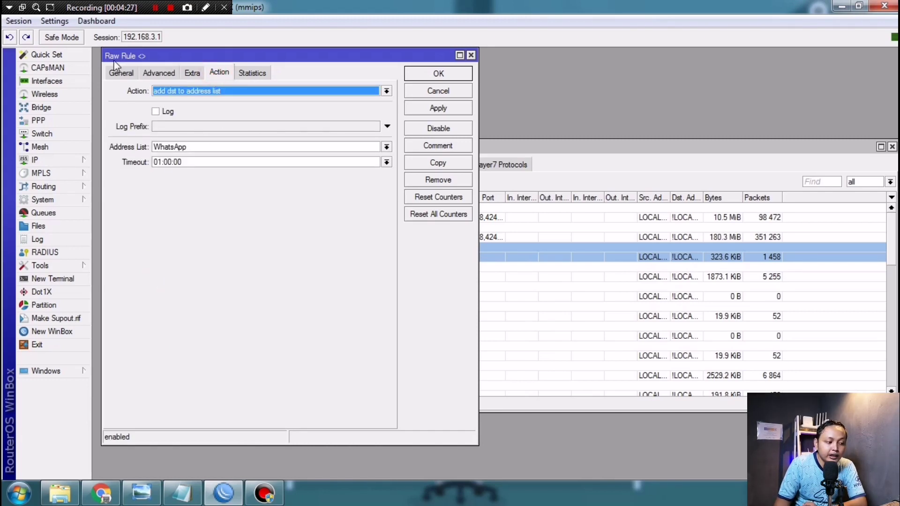
click(120, 74)
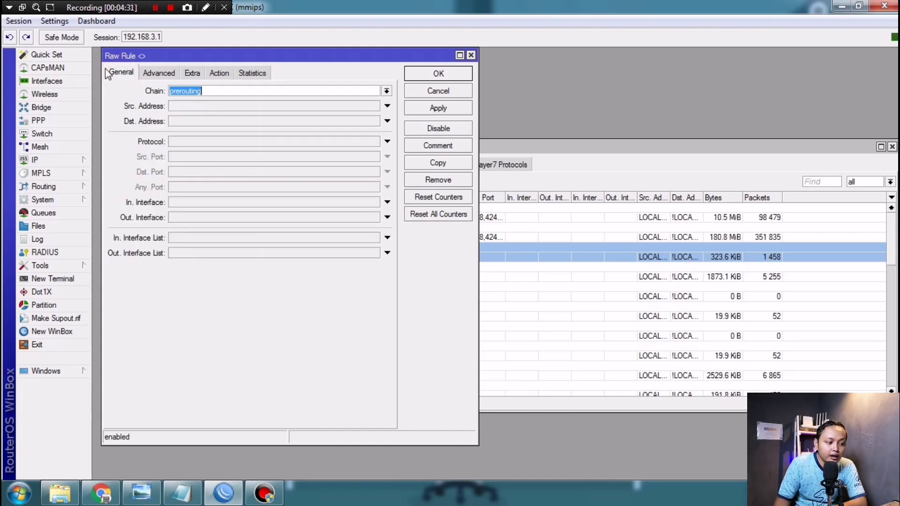
click(160, 73)
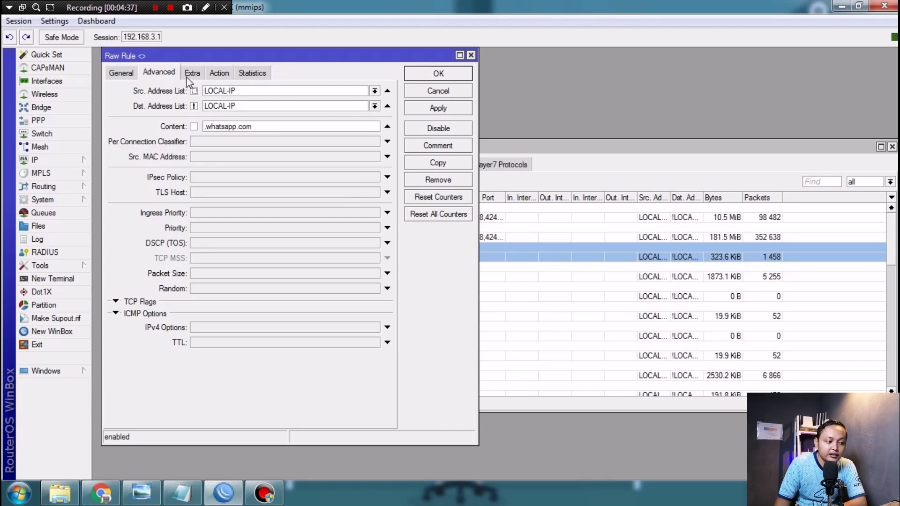
click(223, 75)
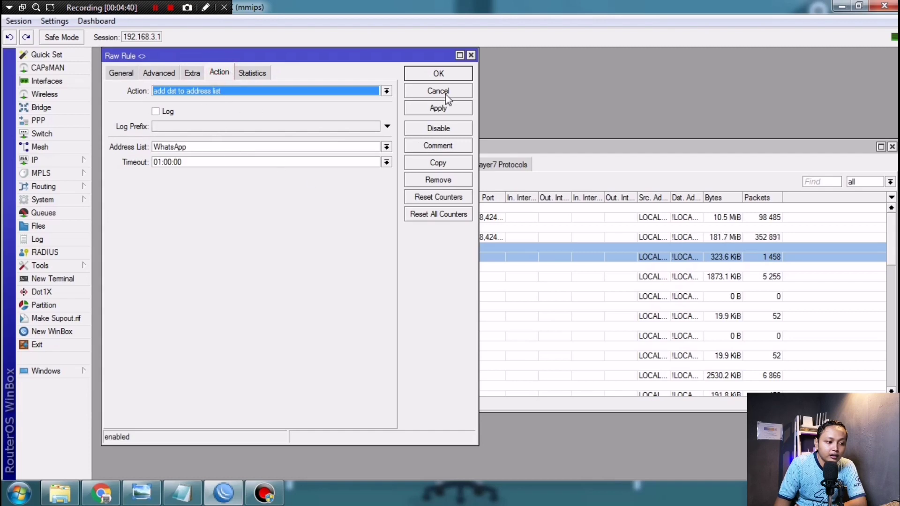
click(439, 74)
Step: Review the fourth WhatsApp raw rule's chain, content, address lists and action, close it, and consult the remaining WhatsApp domains in Notepad
double_click(244, 272)
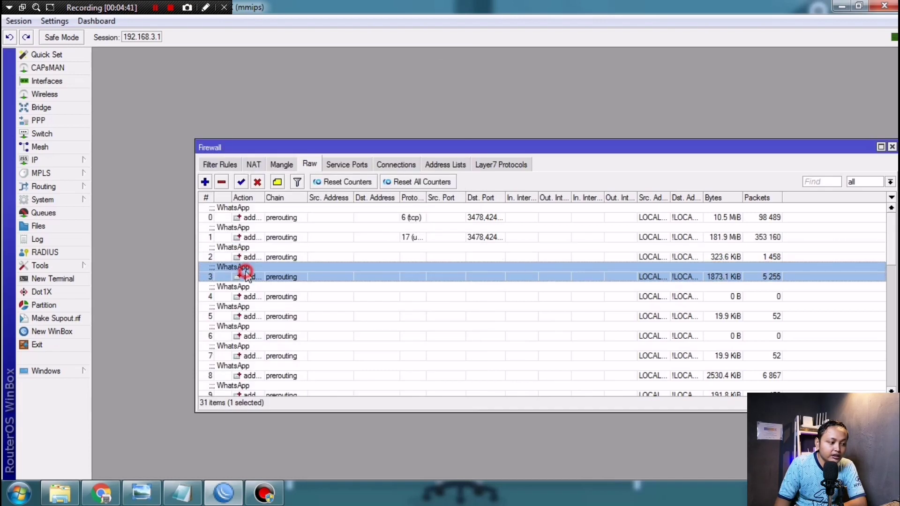
click(124, 74)
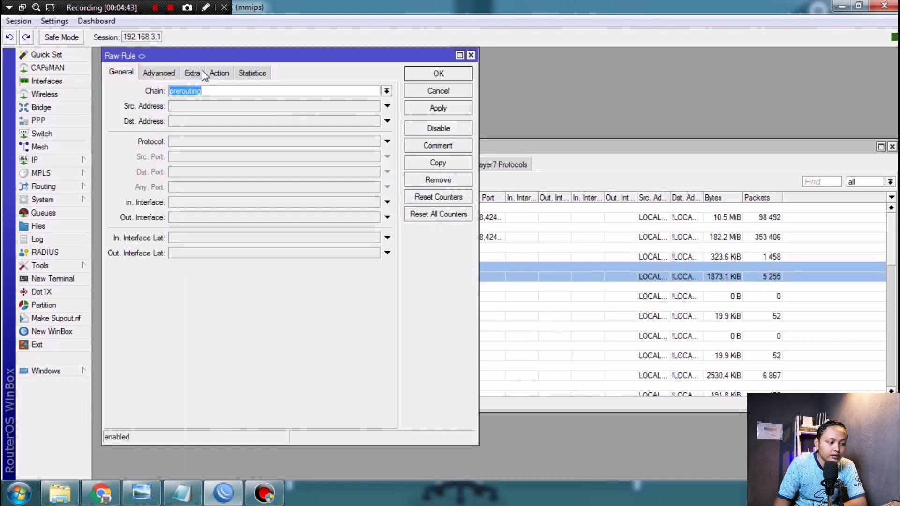
click(156, 75)
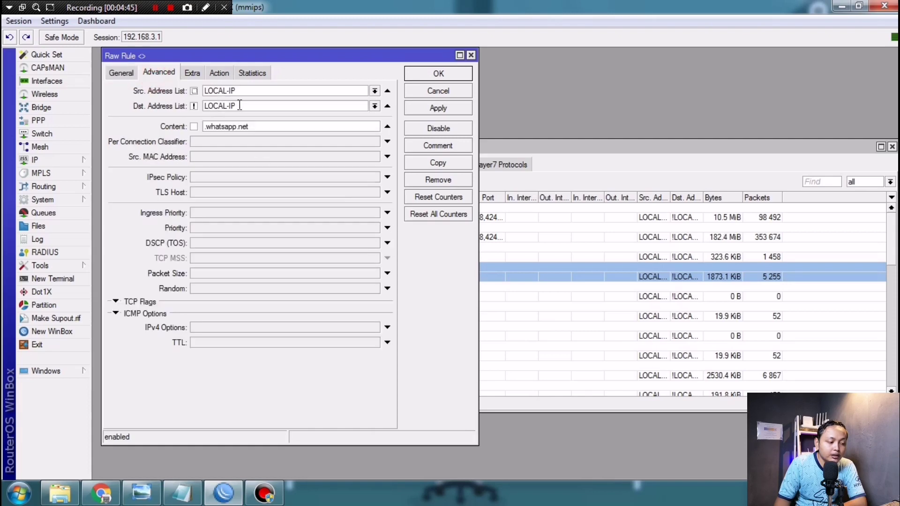
click(219, 73)
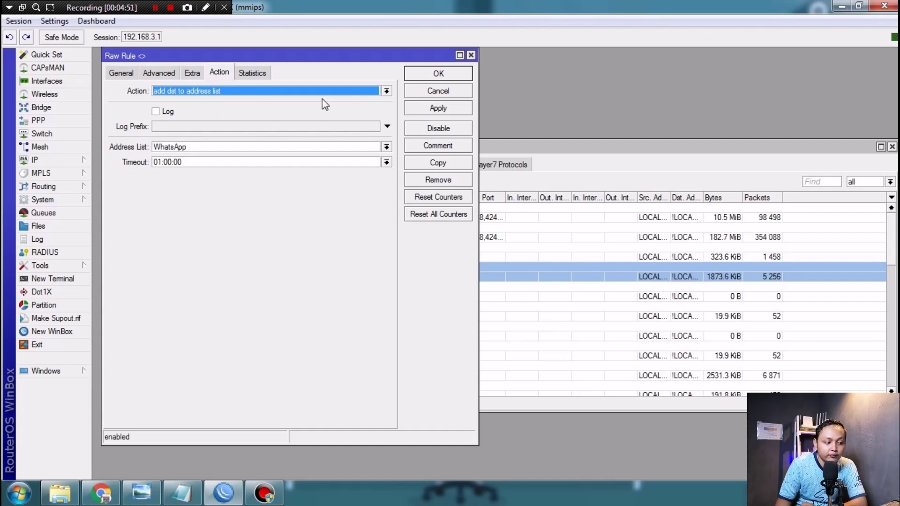
click(430, 74)
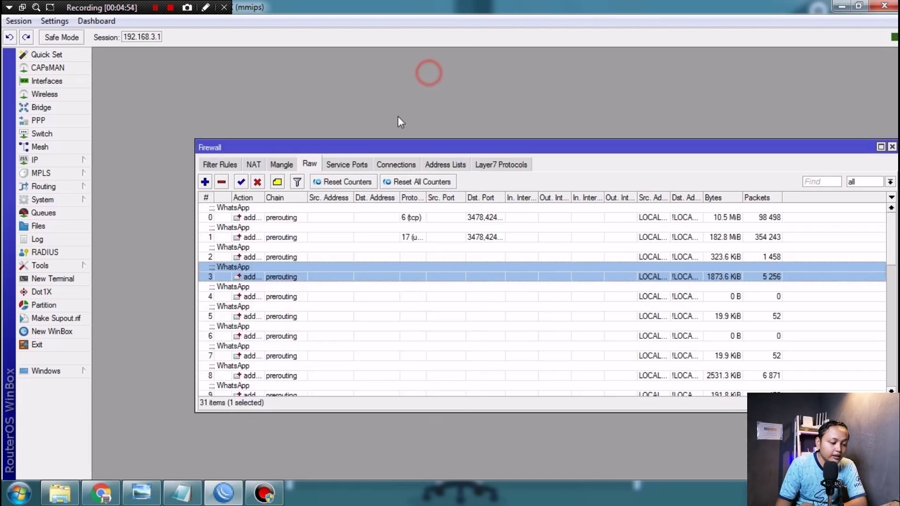
click(182, 493)
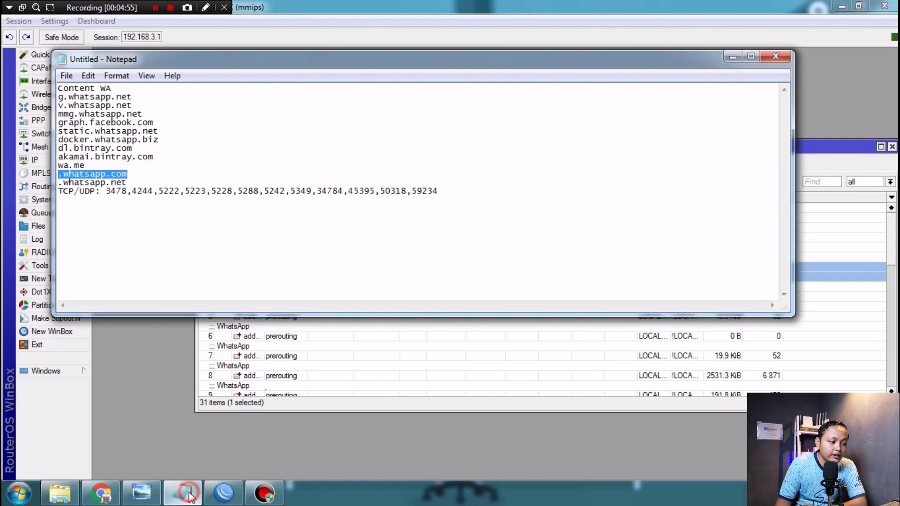
click(732, 56)
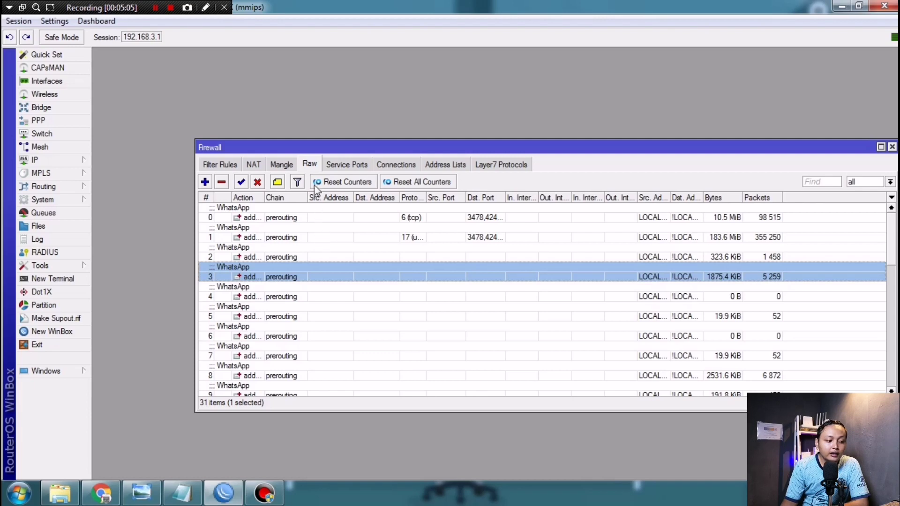
Step: Maximize the firewall's mangle rules and inspect the first rule's action, chain and source and destination address lists
click(285, 164)
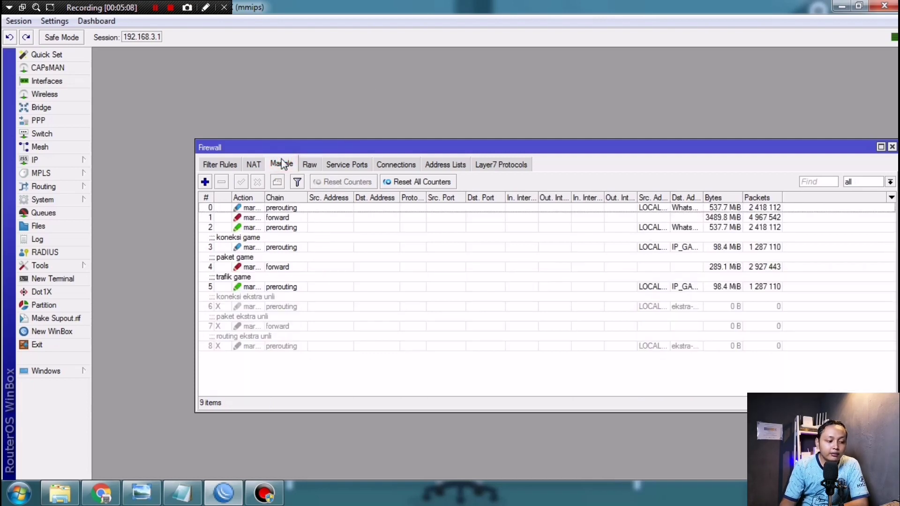
drag(360, 152, 292, 111)
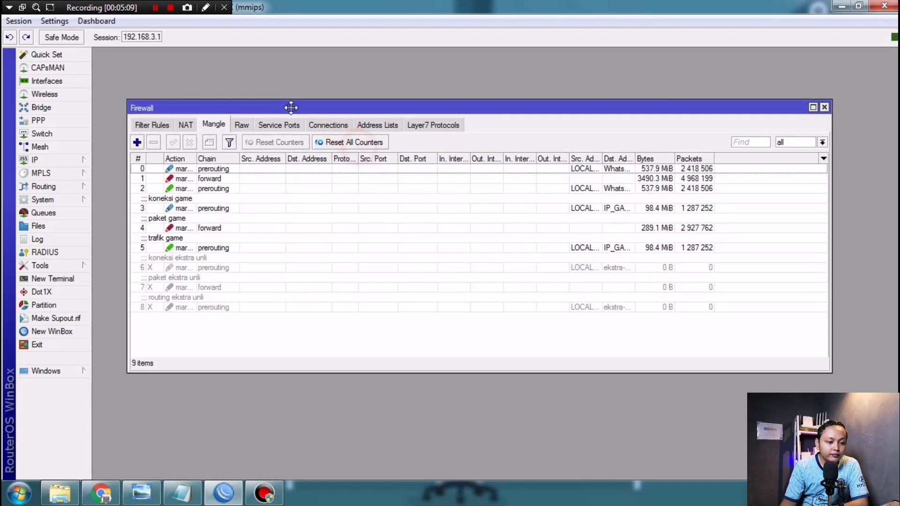
click(812, 107)
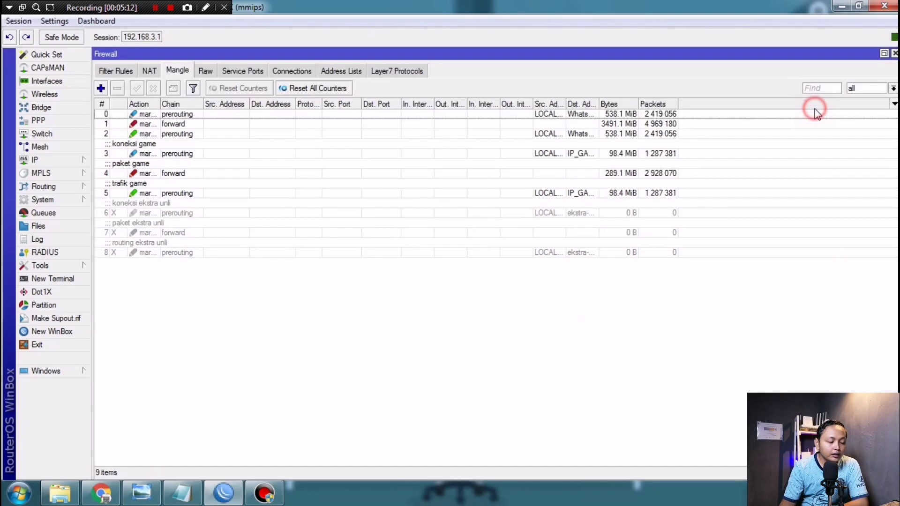
double_click(166, 114)
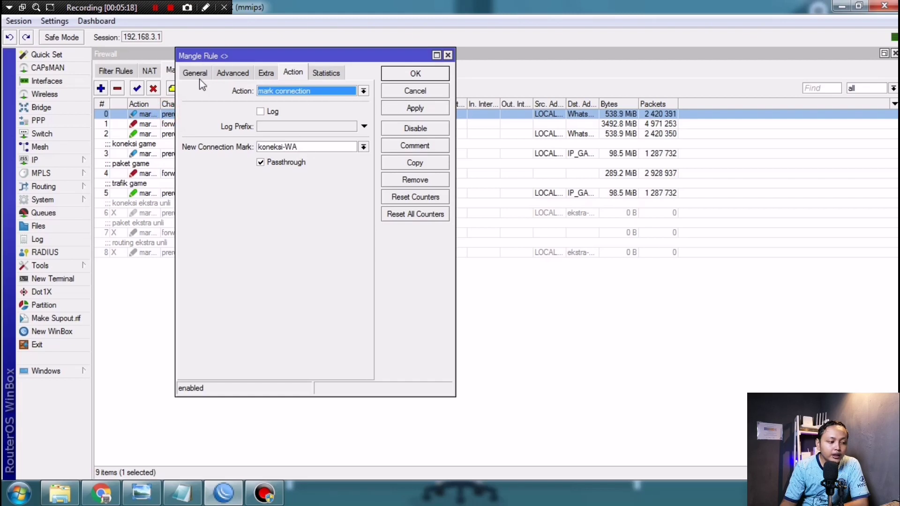
click(195, 73)
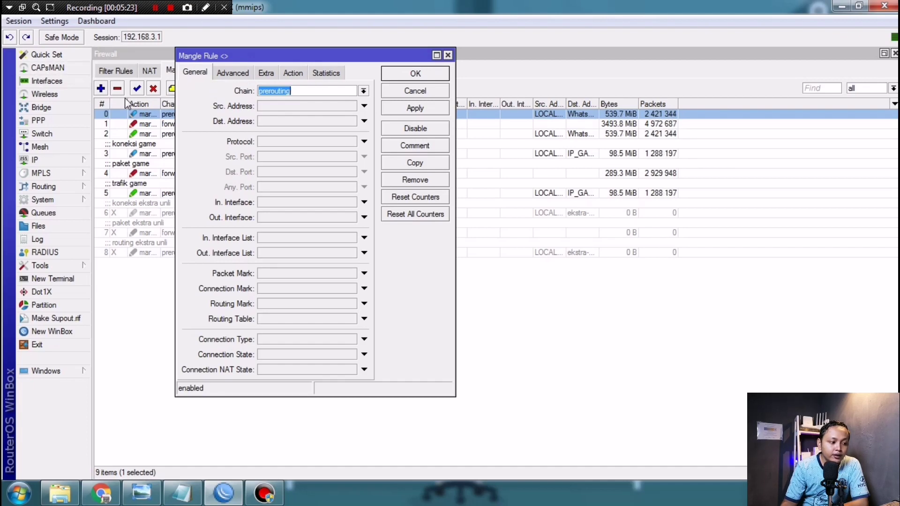
click(232, 73)
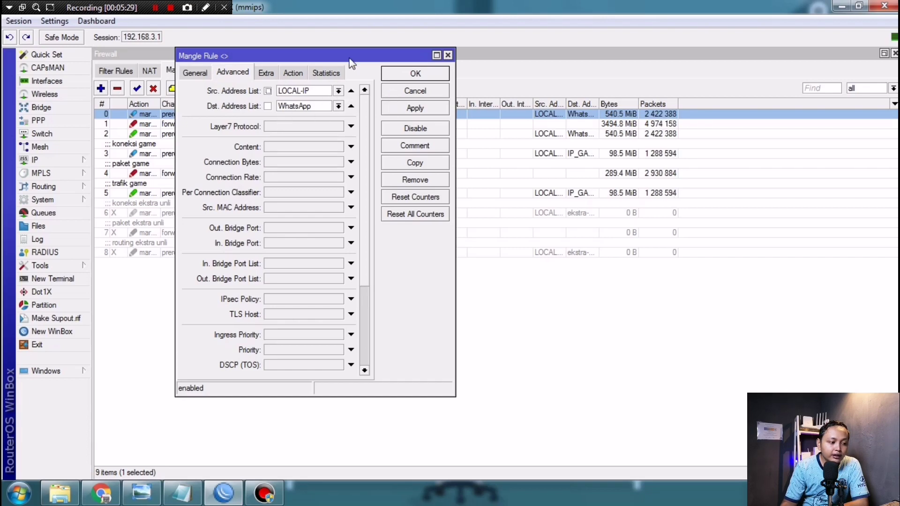
drag(345, 57, 385, 131)
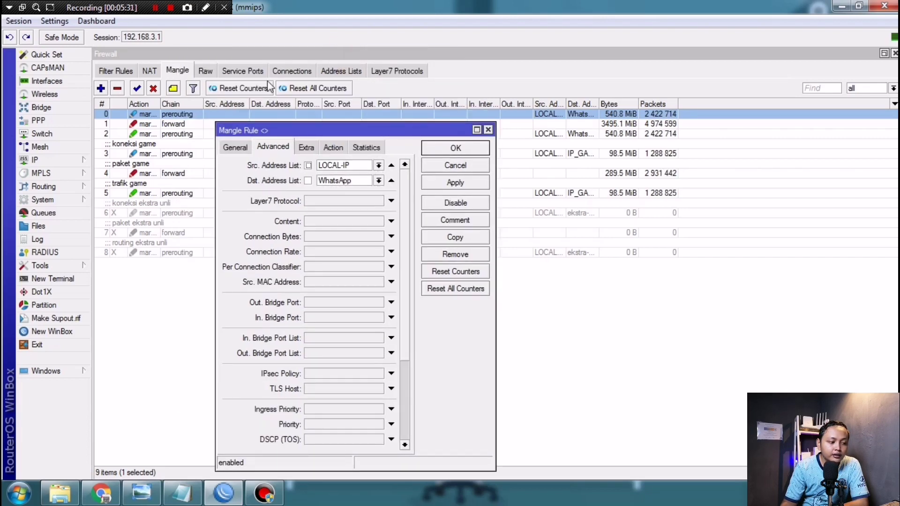
Step: Reopen the fourth WhatsApp raw rule to check the address list name its action fills, and close it
click(205, 72)
double_click(152, 177)
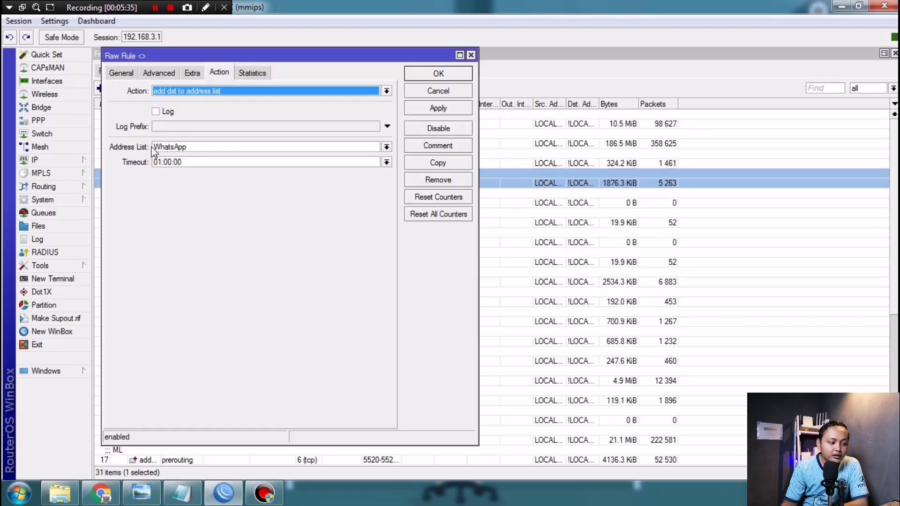
double_click(229, 147)
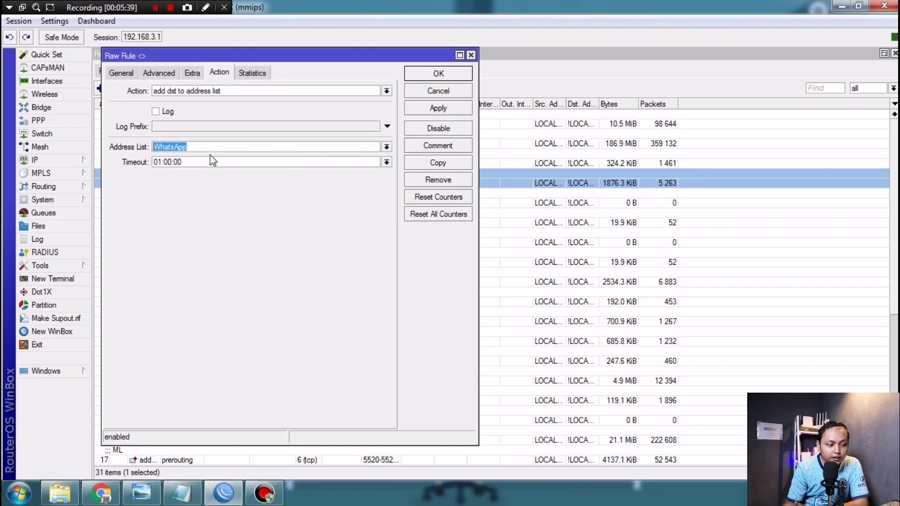
click(471, 55)
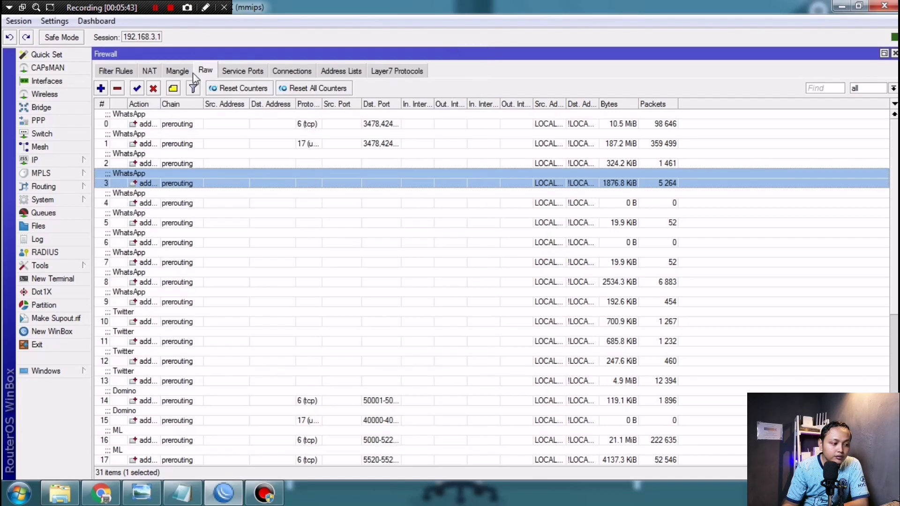
Step: Reopen the first mangle rule, review its destination address list, mark connection action, new connection mark and passthrough option, and close it
click(177, 70)
double_click(209, 113)
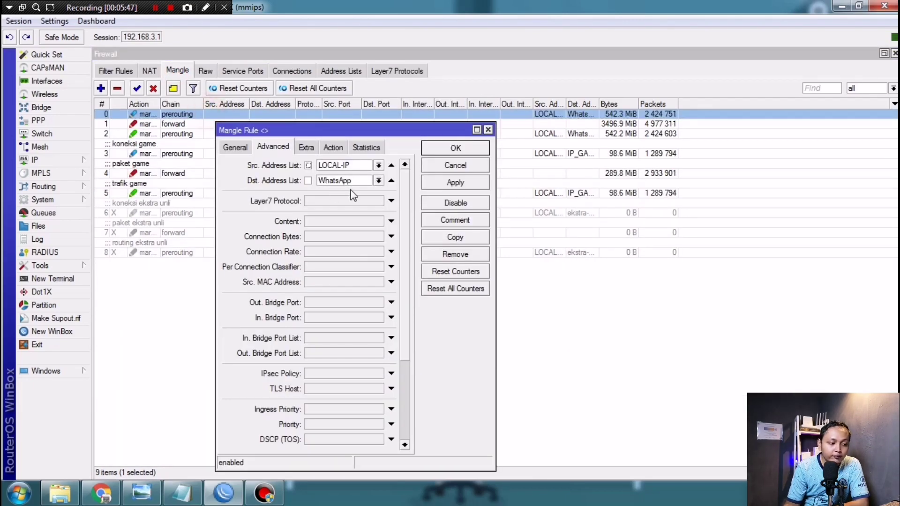
click(334, 147)
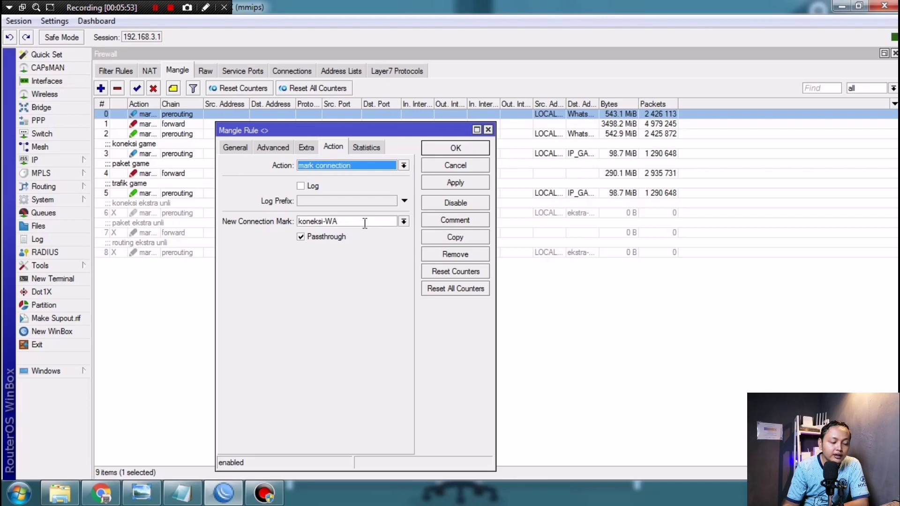
drag(364, 222, 276, 224)
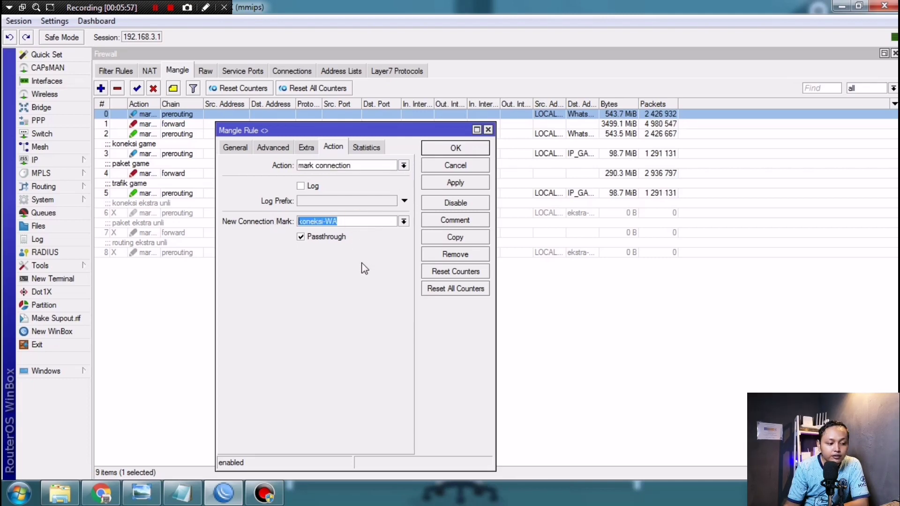
click(383, 243)
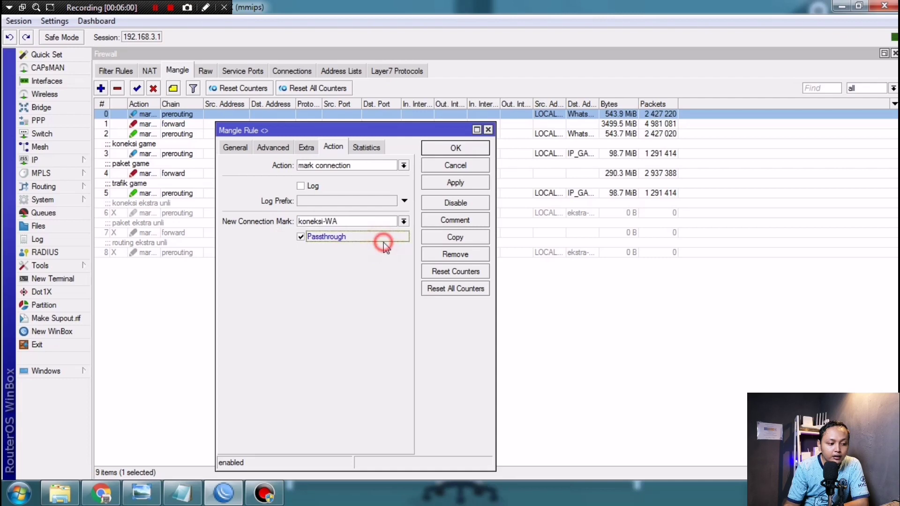
click(301, 238)
click(478, 149)
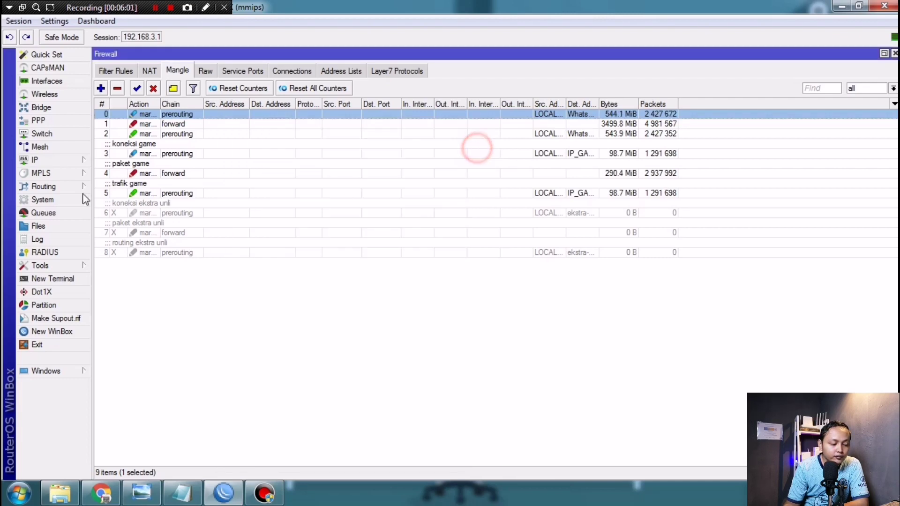
Step: Open the second mangle rule and review its mark packet action, forward chain and connection mark
double_click(180, 125)
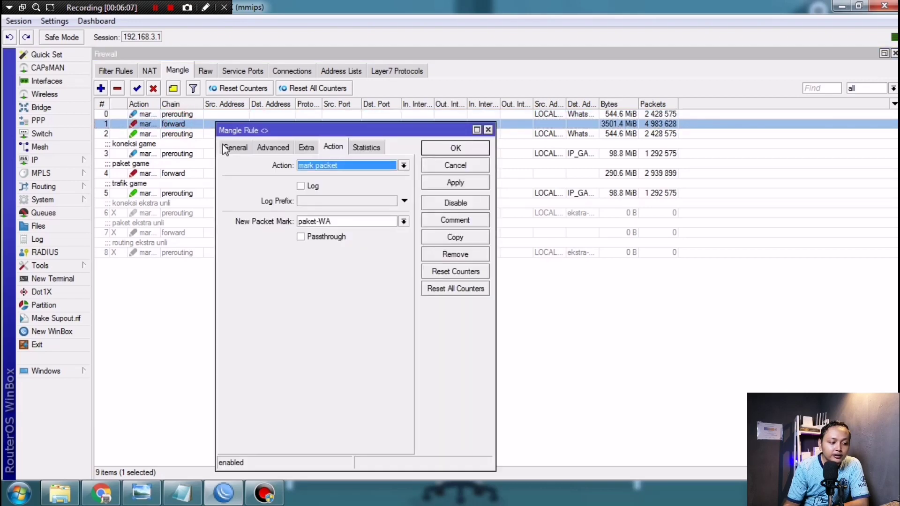
click(226, 145)
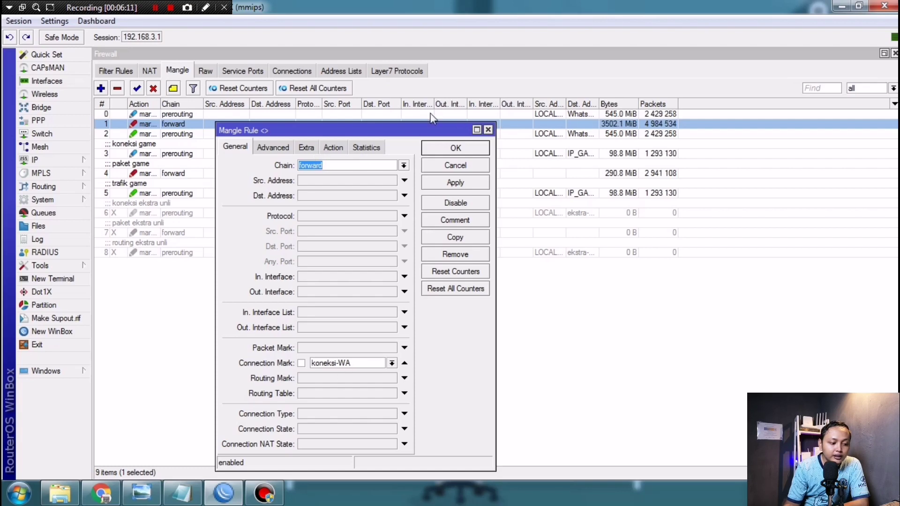
drag(431, 126, 843, 100)
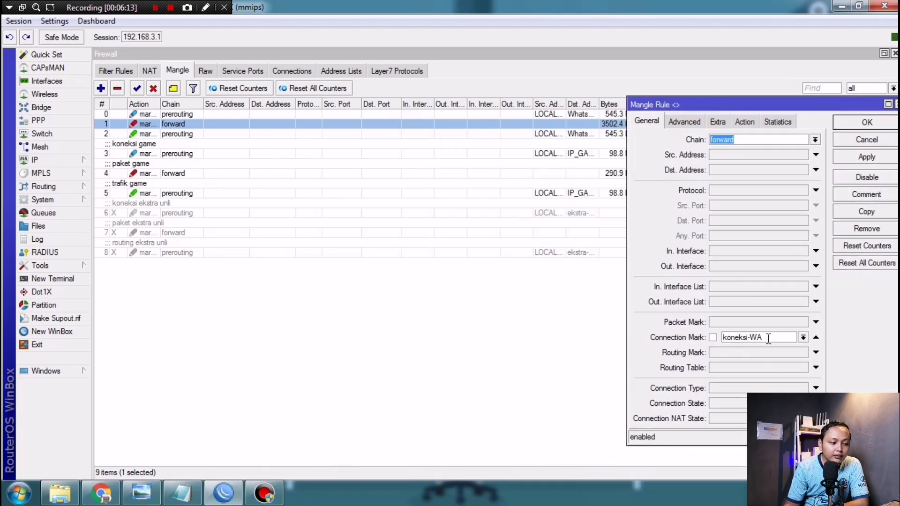
Step: Reopen the first mangle rule to check the new connection mark that the second rule refers to, and close it
double_click(173, 114)
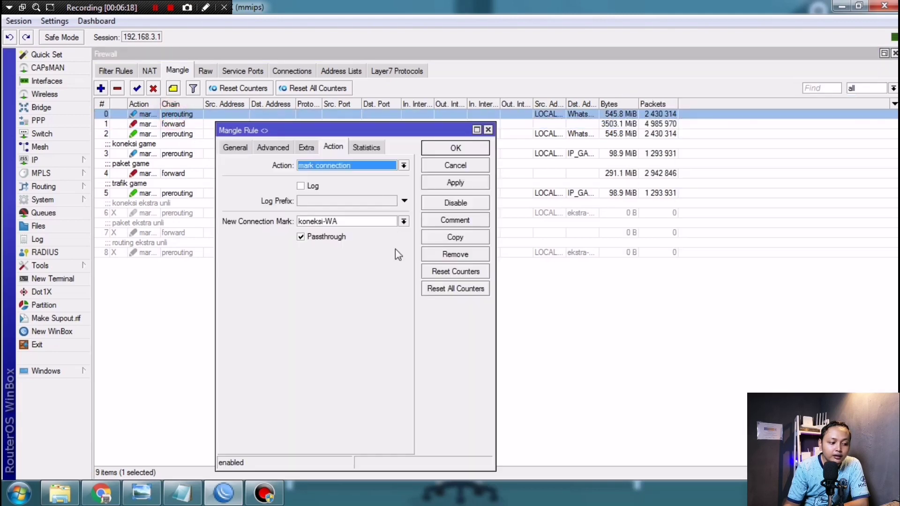
click(351, 219)
drag(323, 219, 253, 219)
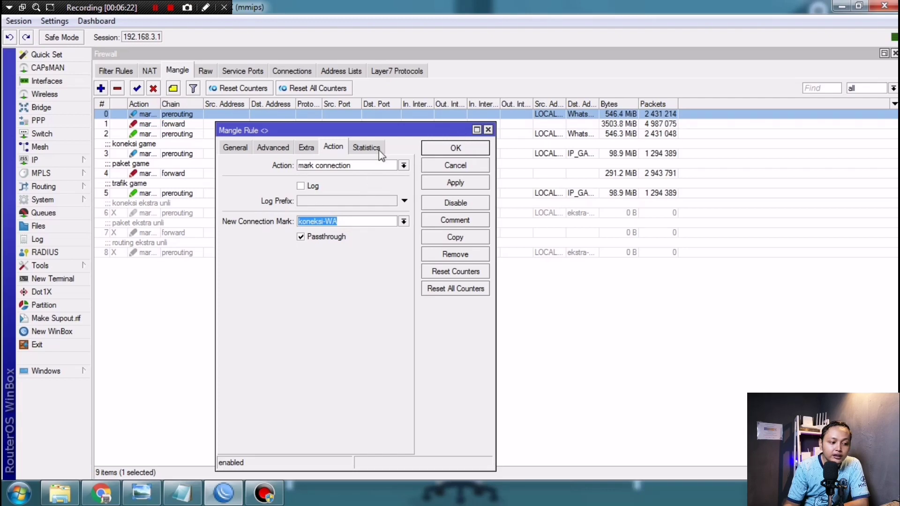
click(487, 129)
Step: Reopen the second mangle rule, review its address list fields, action, new packet mark and passthrough option, and close it
double_click(178, 123)
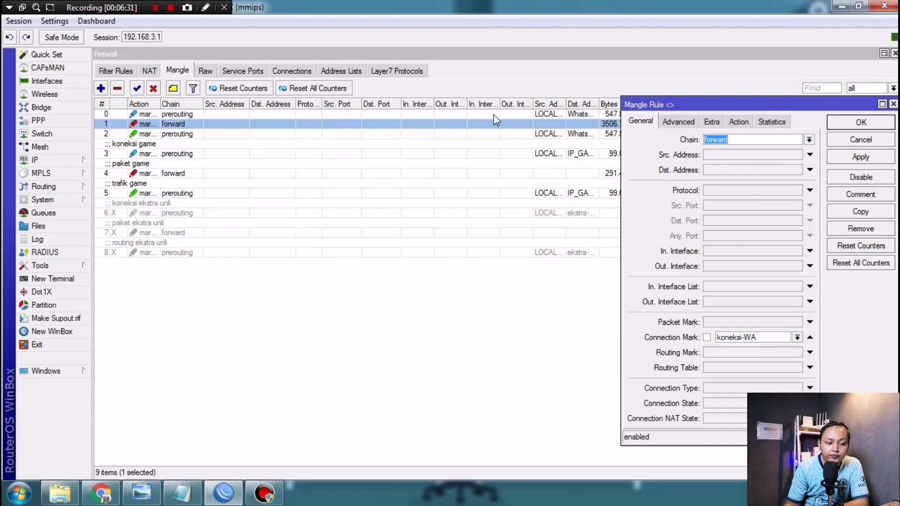
click(682, 122)
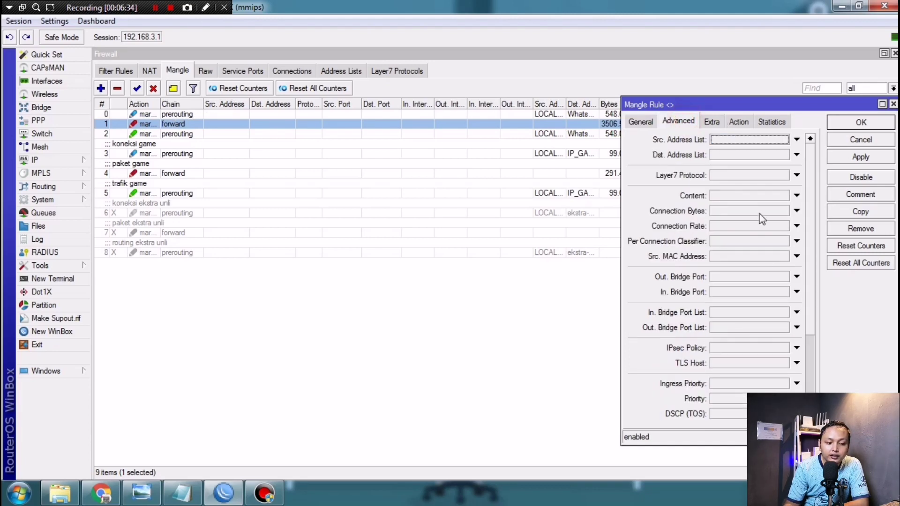
click(738, 123)
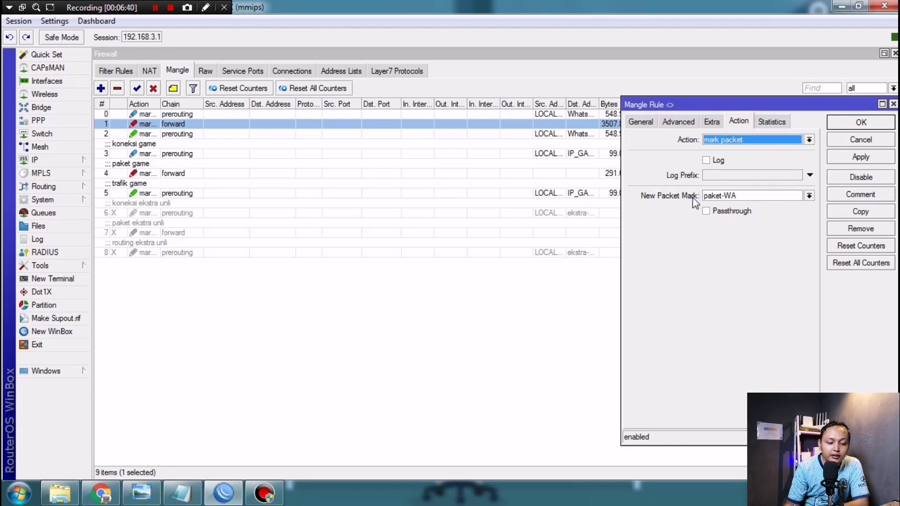
double_click(760, 197)
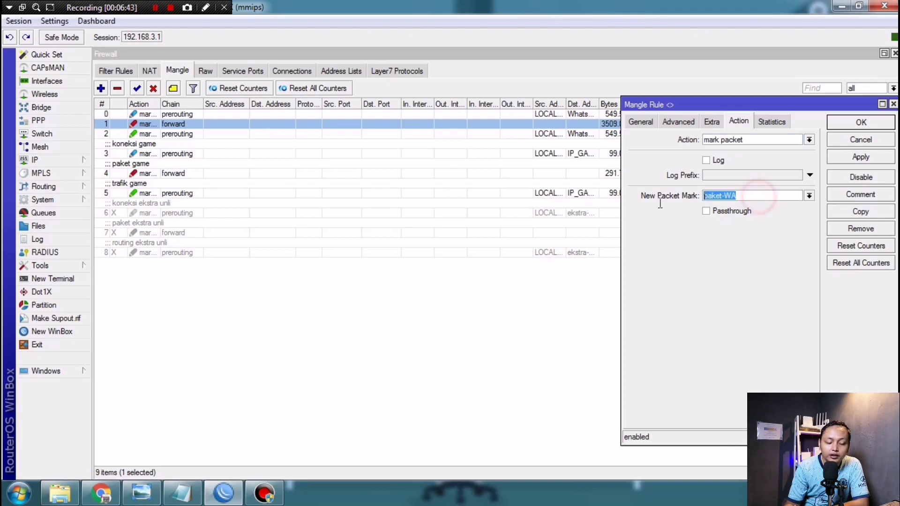
click(775, 196)
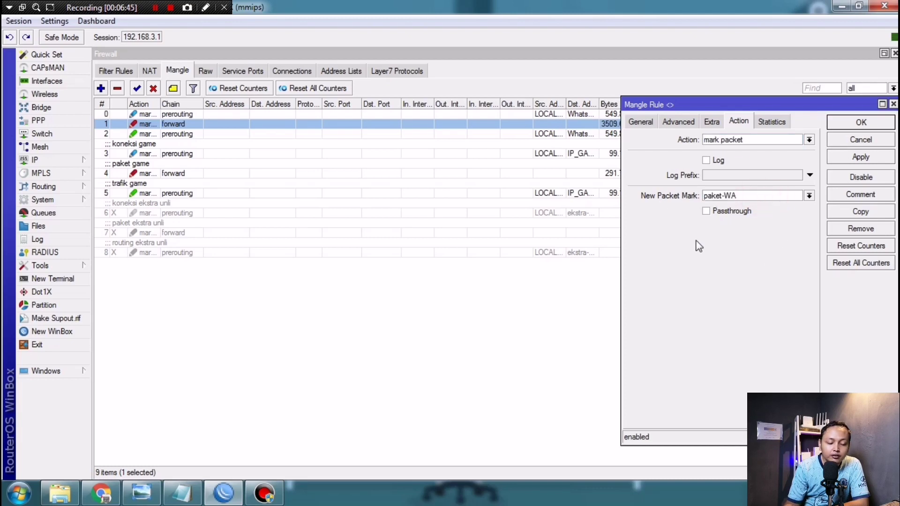
click(880, 125)
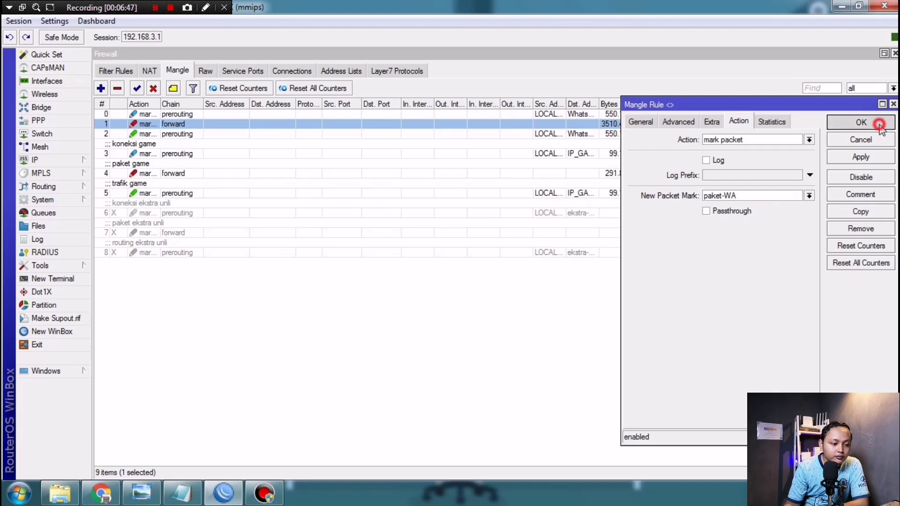
Step: Open the third mangle rule, review its chain, source and destination address lists, mark routing action and new routing mark, and close it
double_click(164, 134)
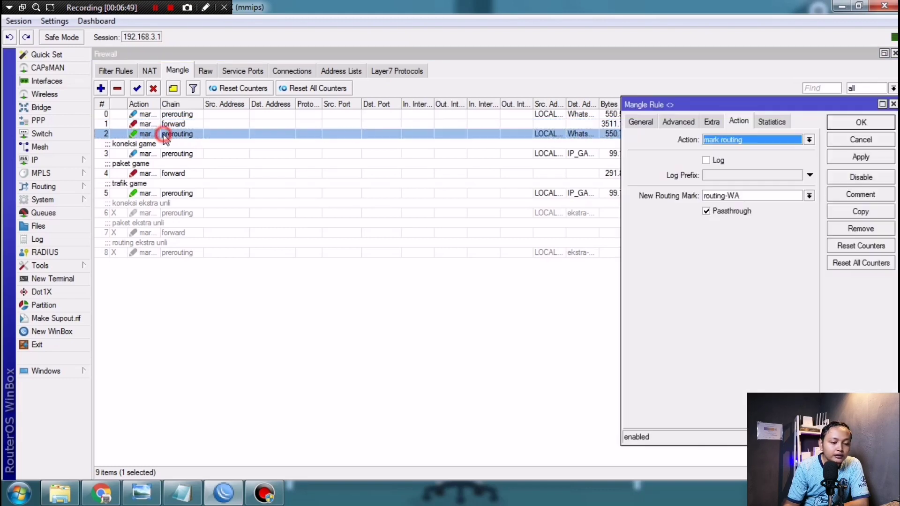
drag(779, 102, 581, 103)
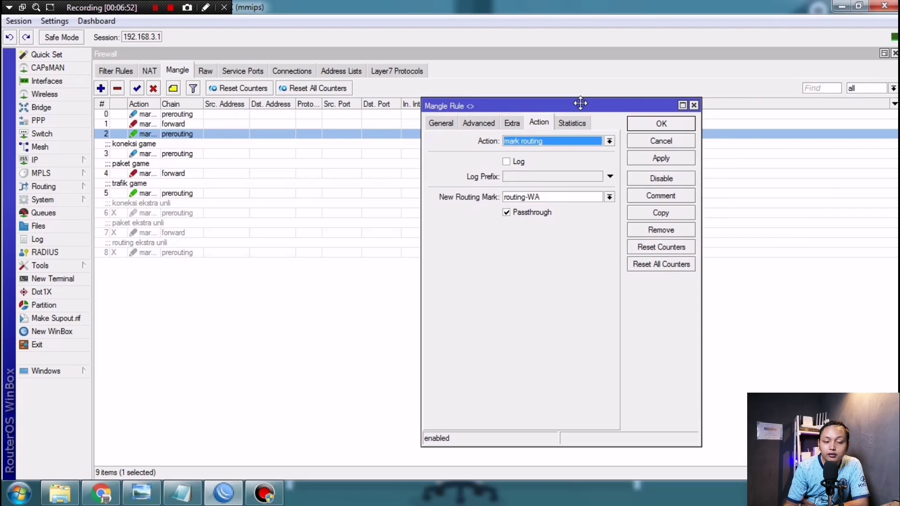
click(442, 124)
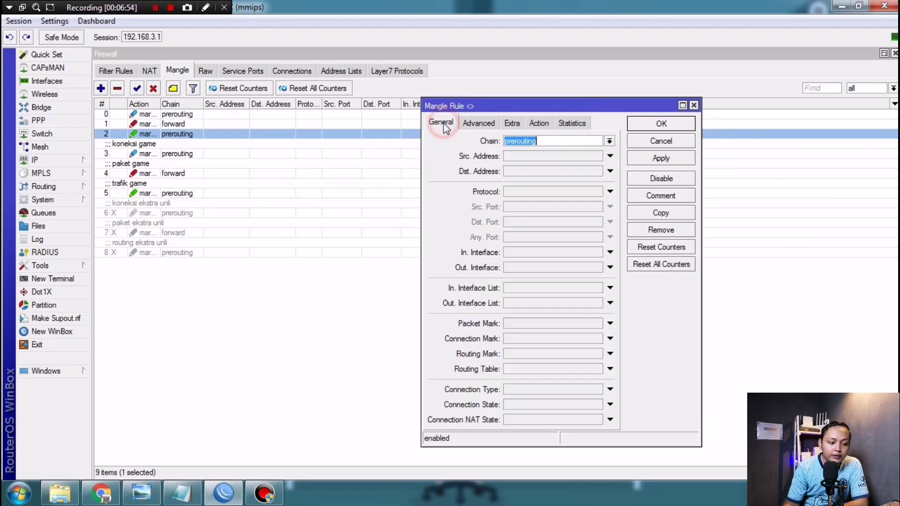
click(470, 124)
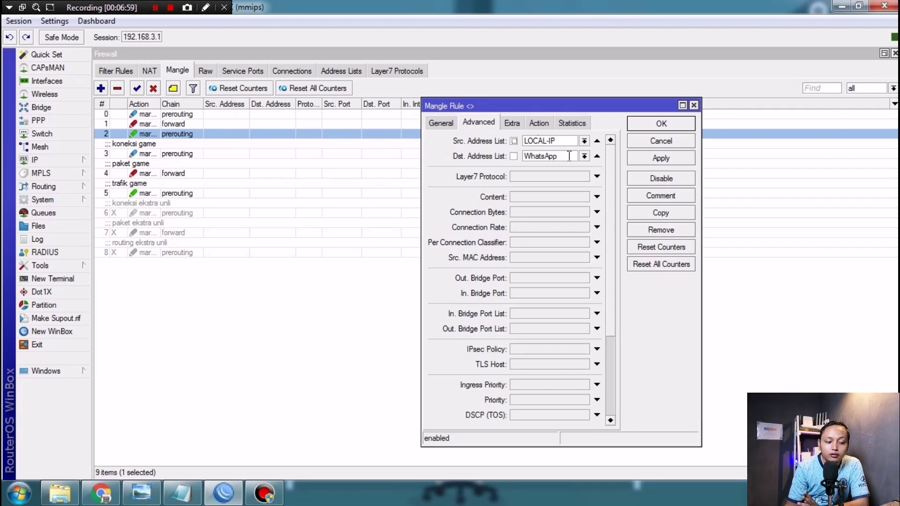
click(540, 123)
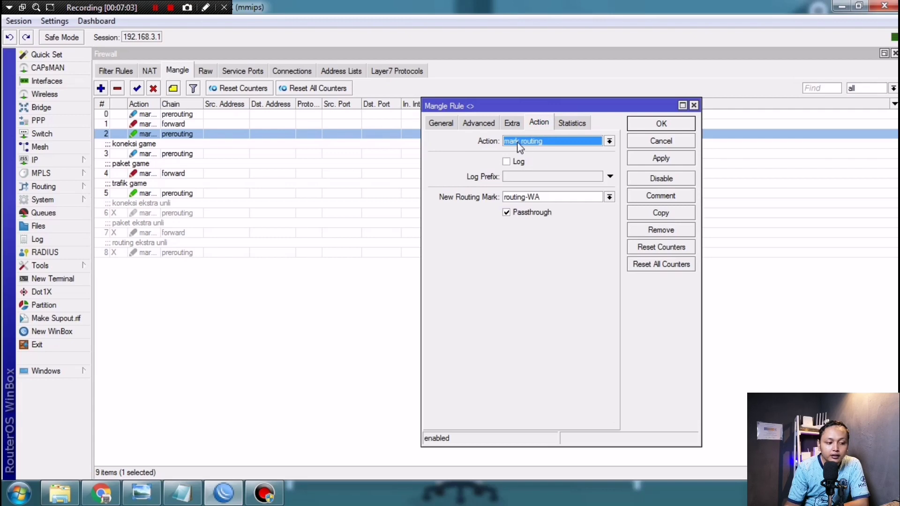
click(559, 196)
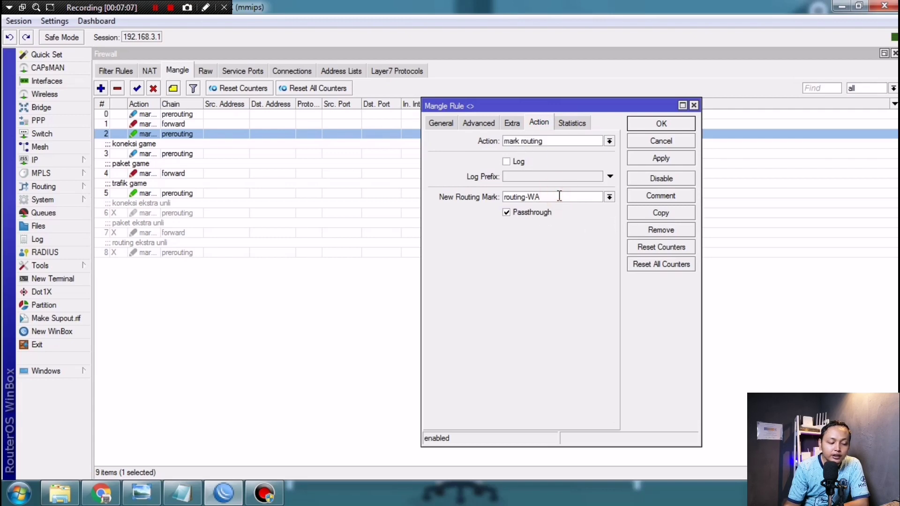
drag(564, 196, 452, 199)
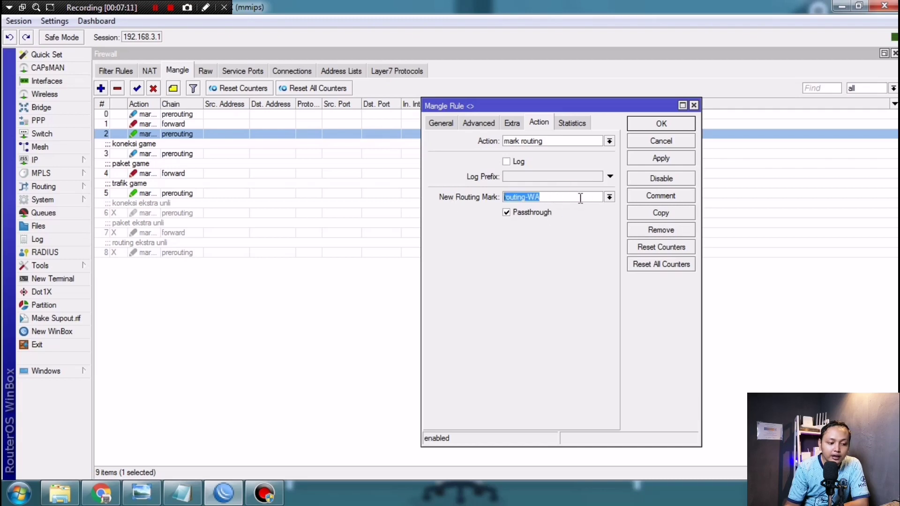
click(669, 125)
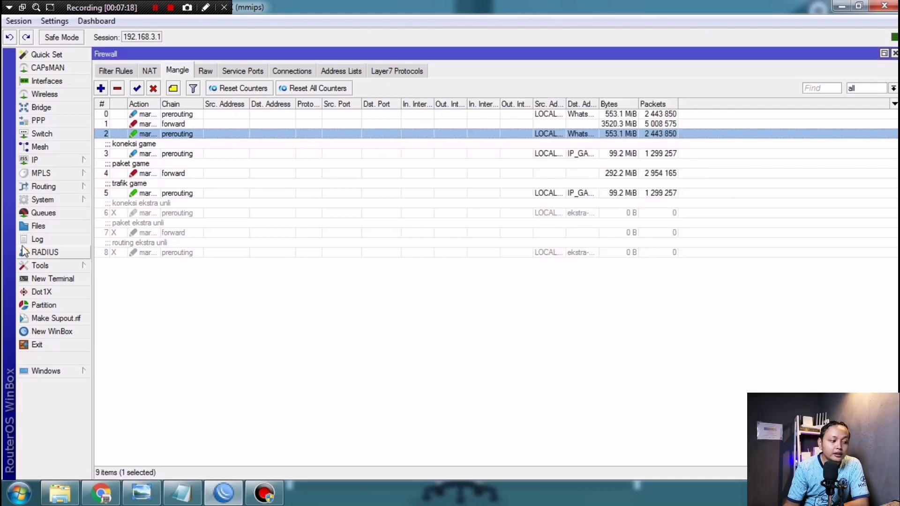
Step: Open the IP route list and set the gateway of the distance 1 routing-WA default route to l2tp-out1
click(42, 160)
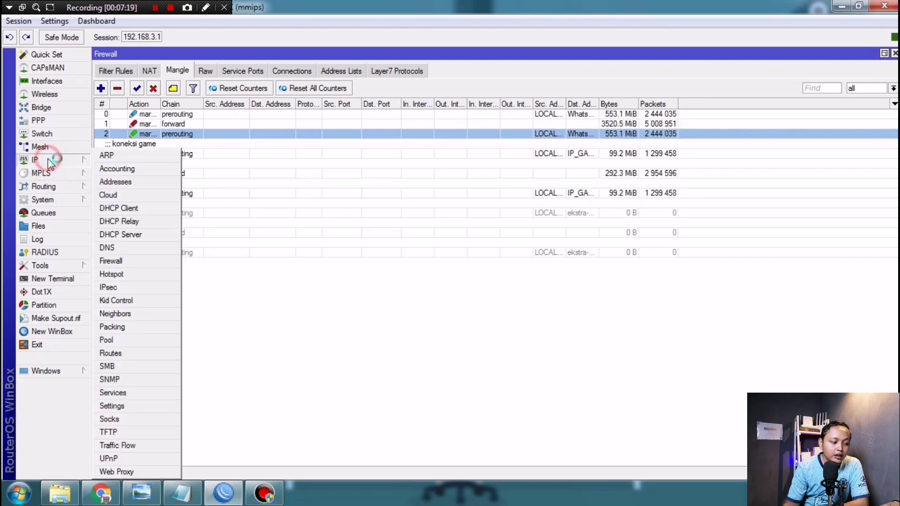
click(115, 353)
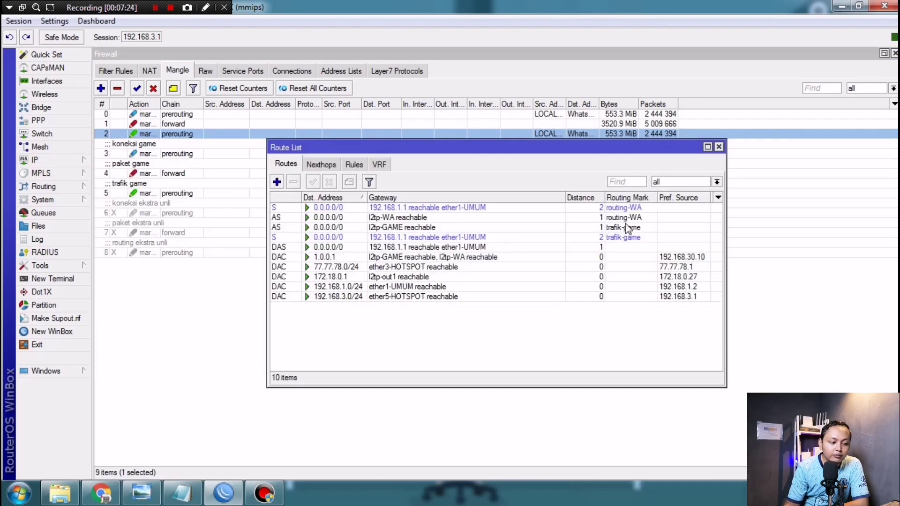
double_click(609, 217)
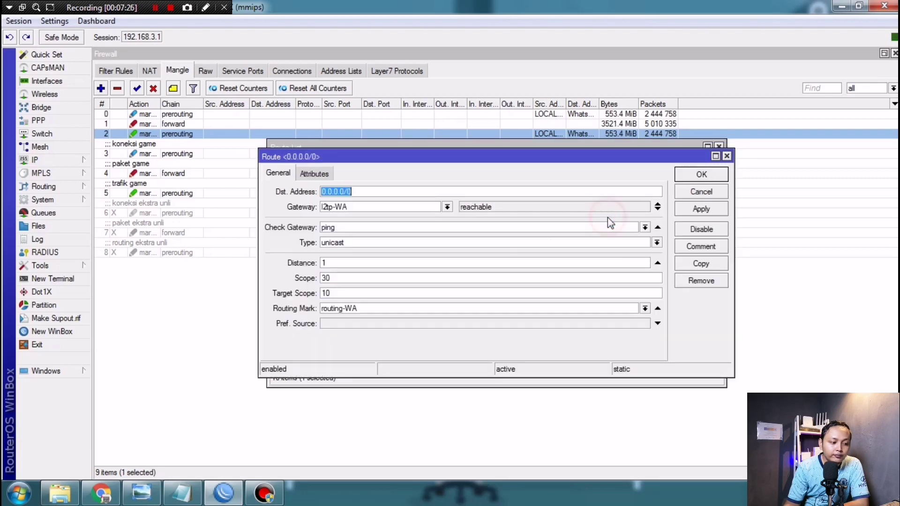
click(362, 208)
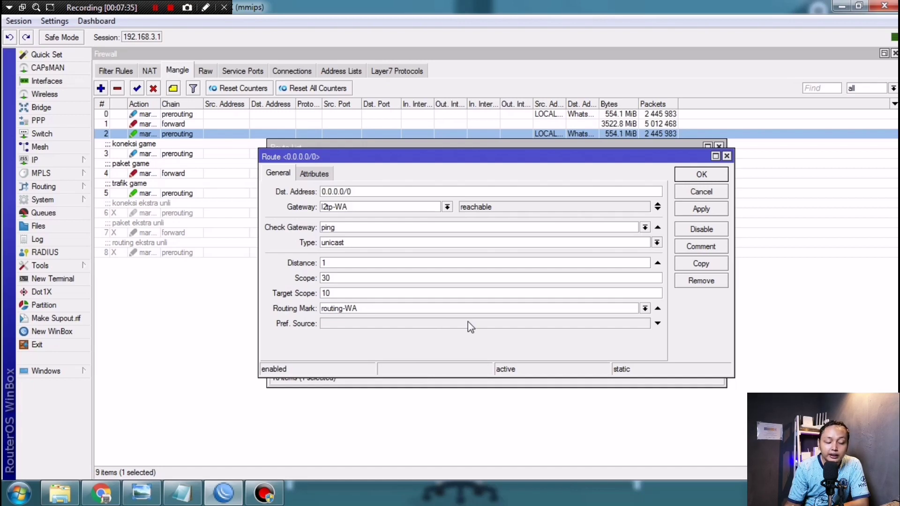
click(448, 207)
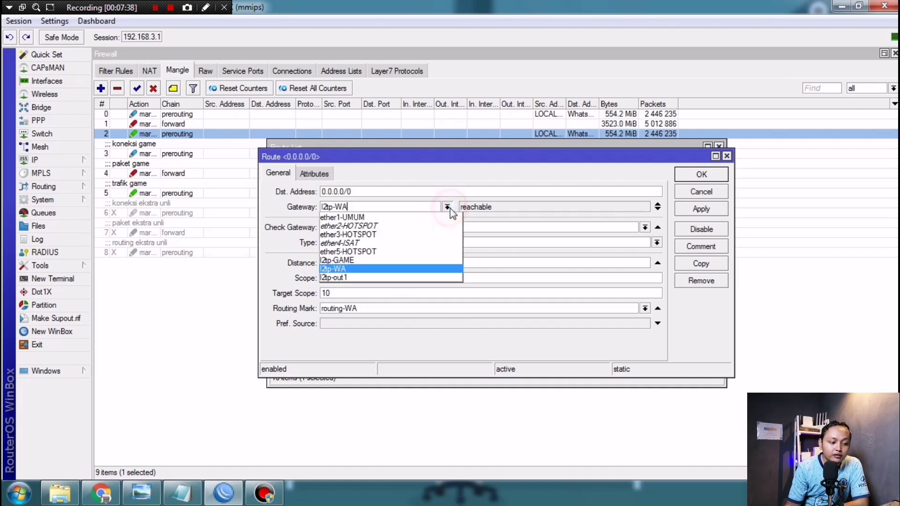
click(349, 280)
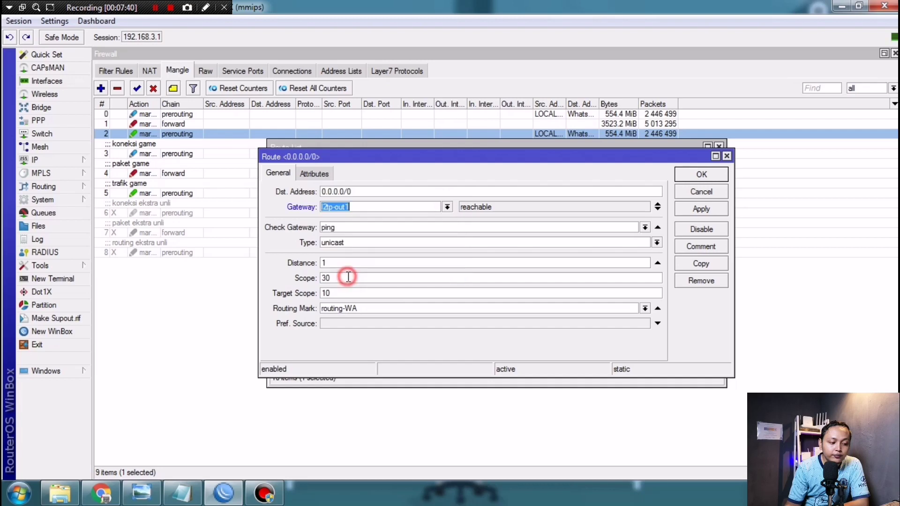
Step: Check the route's gateway check and distance, select routing-WA as its routing mark, and save the route
click(351, 232)
click(353, 265)
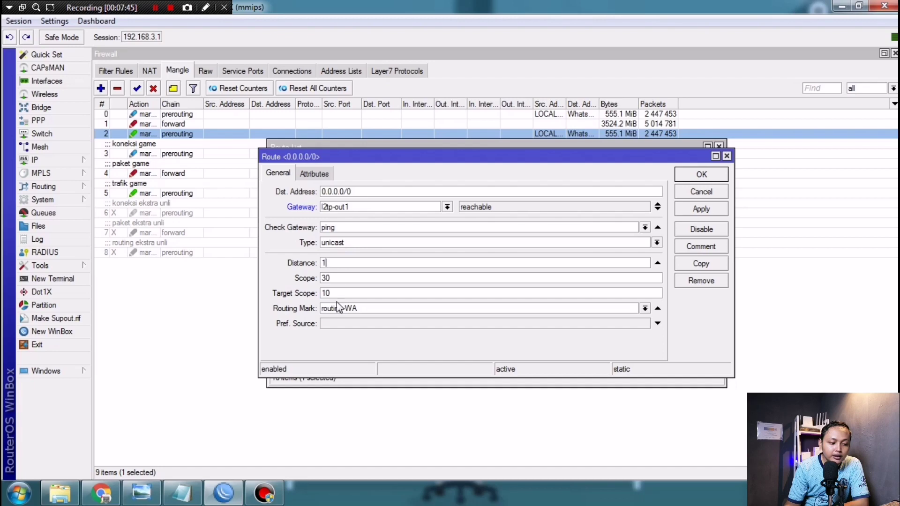
click(645, 308)
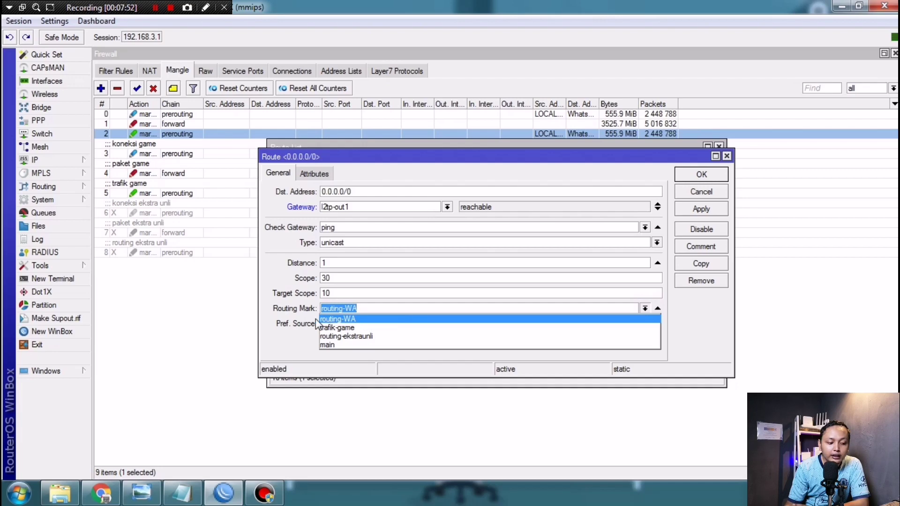
click(361, 319)
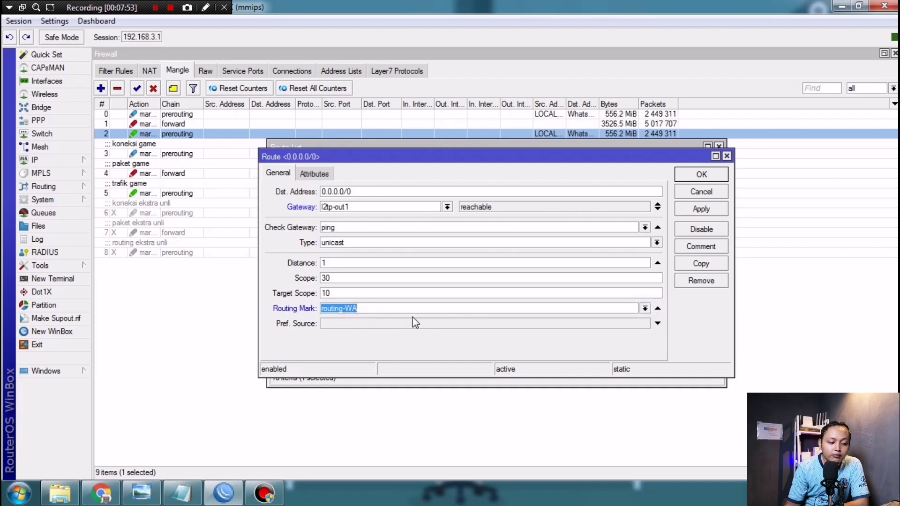
click(708, 210)
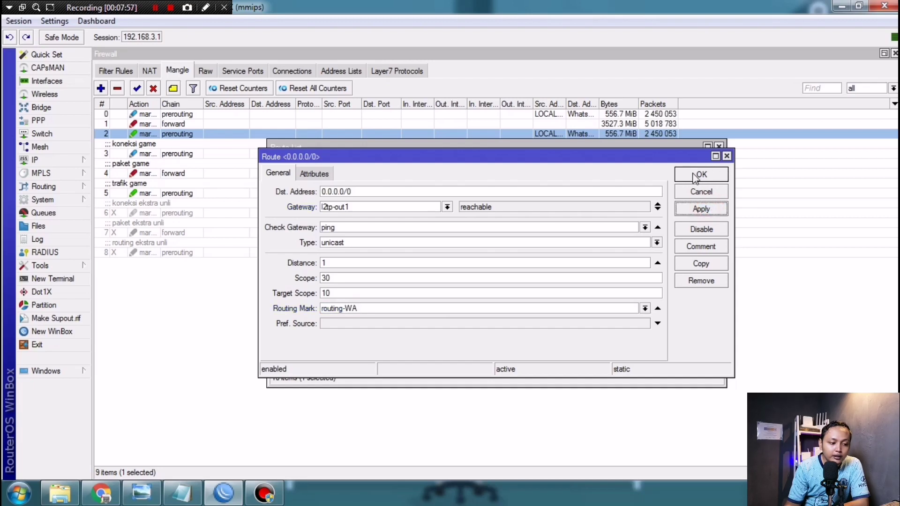
click(695, 174)
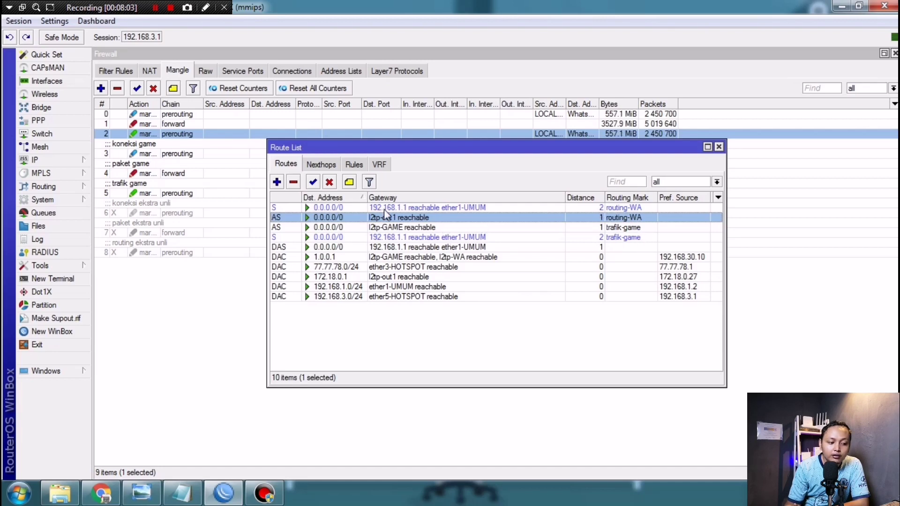
Step: Review the gateway, distance and routing mark of the backup routing-WA route through ether1-UMUM, and close it and the route list
double_click(455, 210)
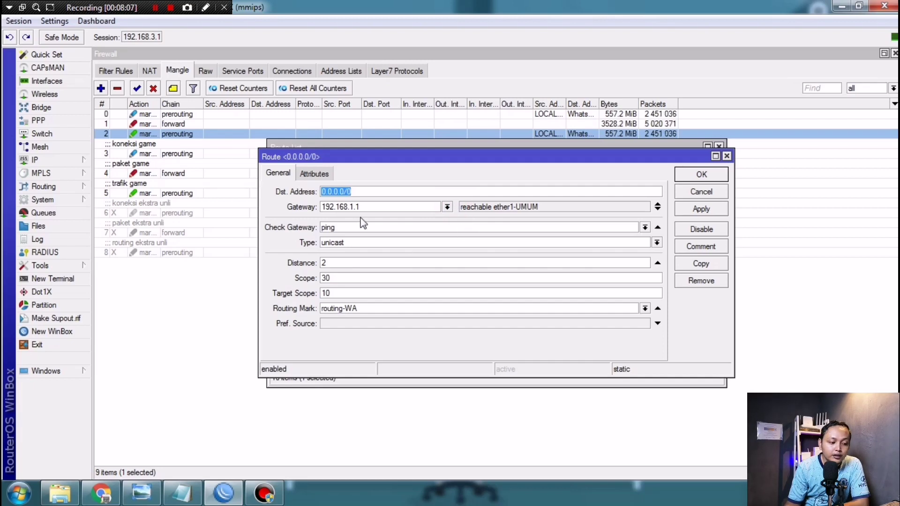
click(382, 207)
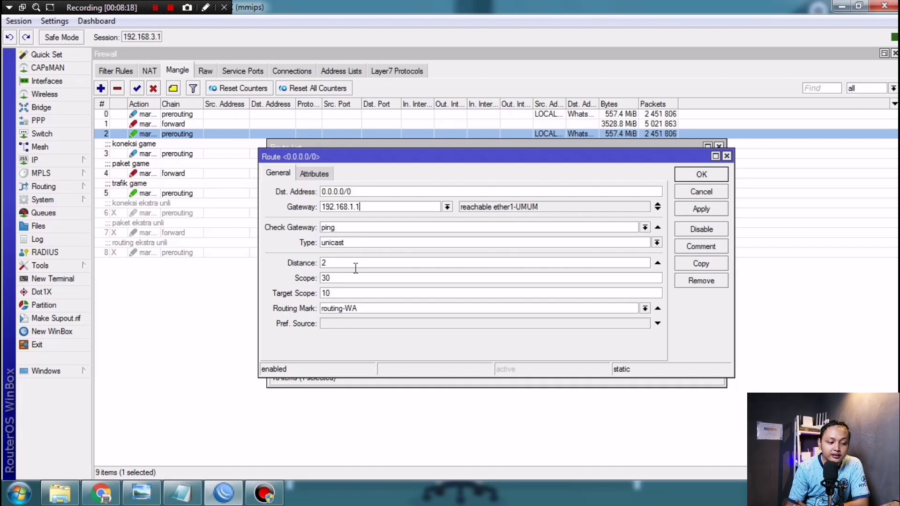
click(693, 175)
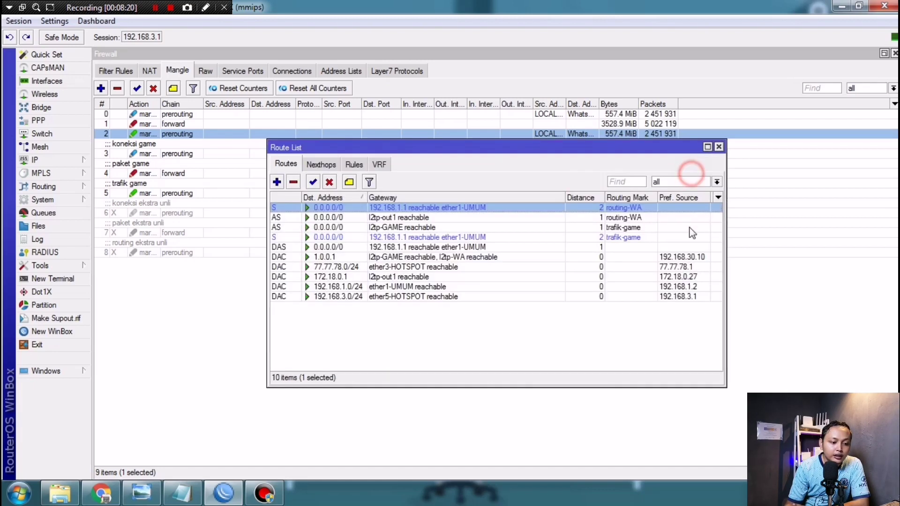
click(718, 146)
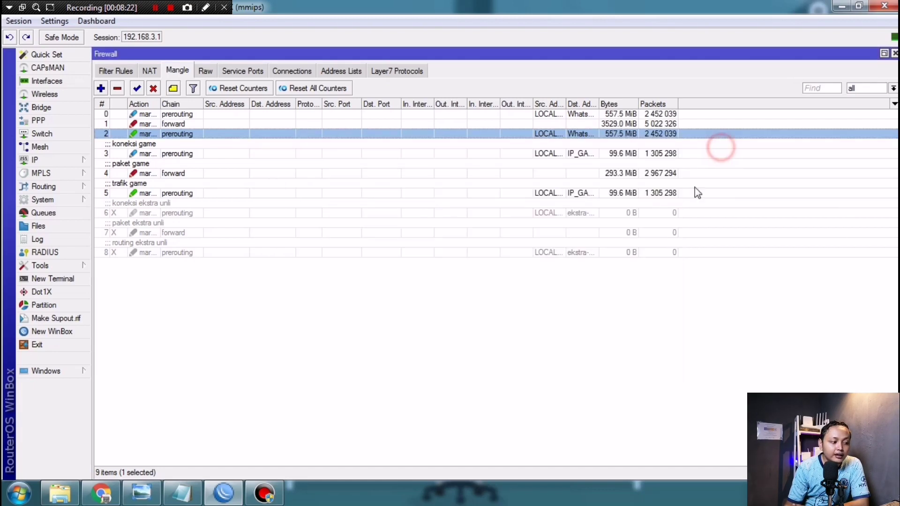
Step: Open the interface list to watch the l2tp-out1 client's traffic, and switch to the topic list image in Windows Photo Viewer
click(45, 82)
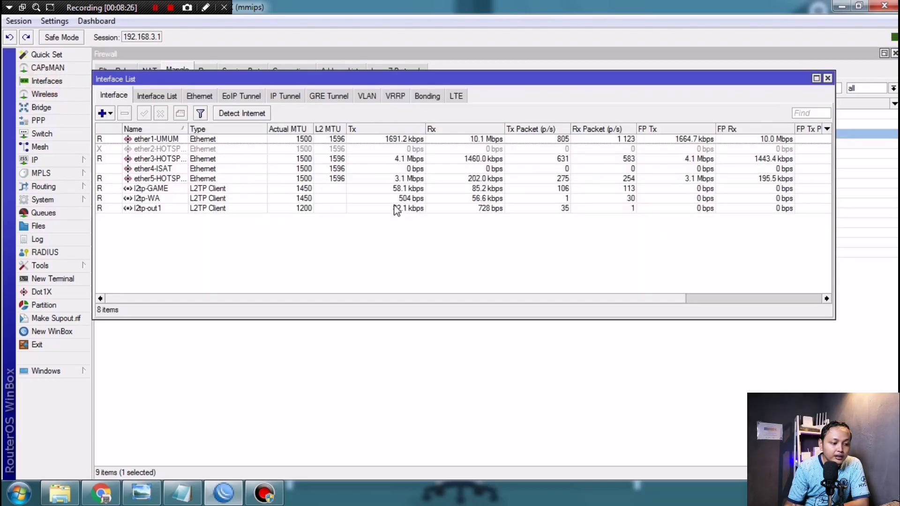
click(408, 209)
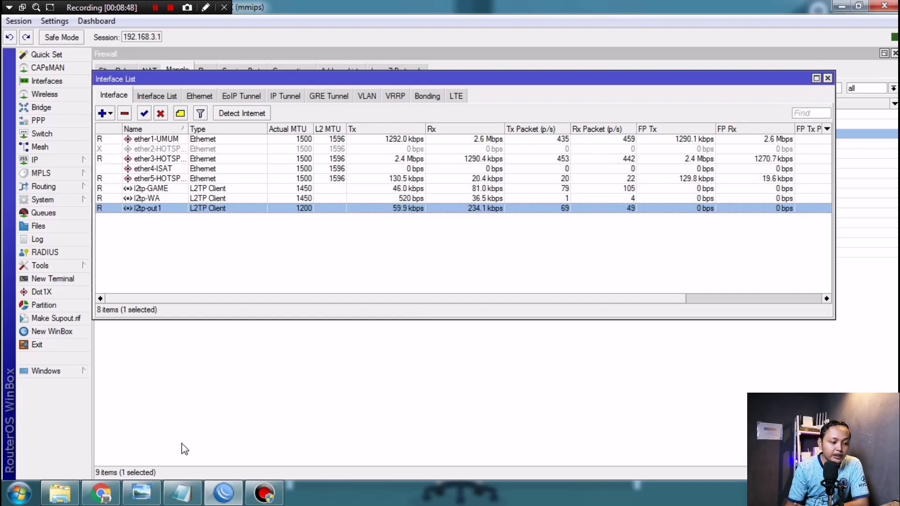
key(alt+Tab)
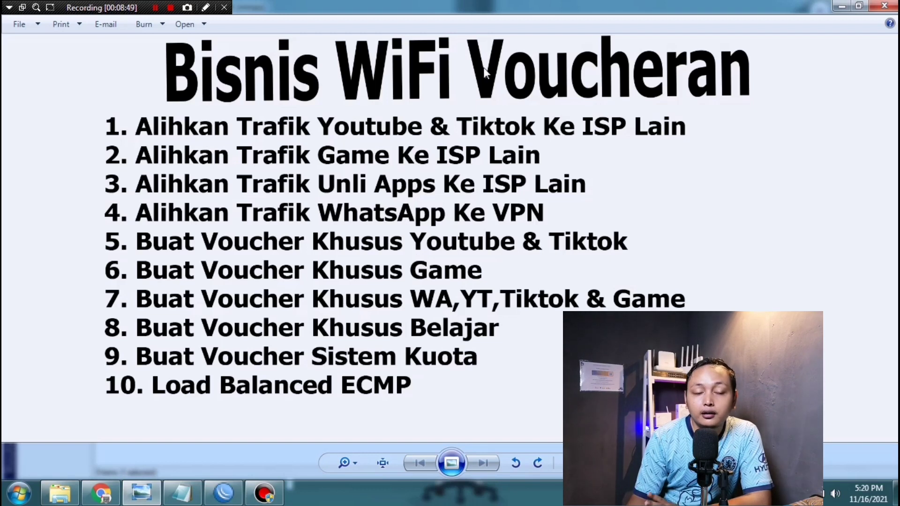